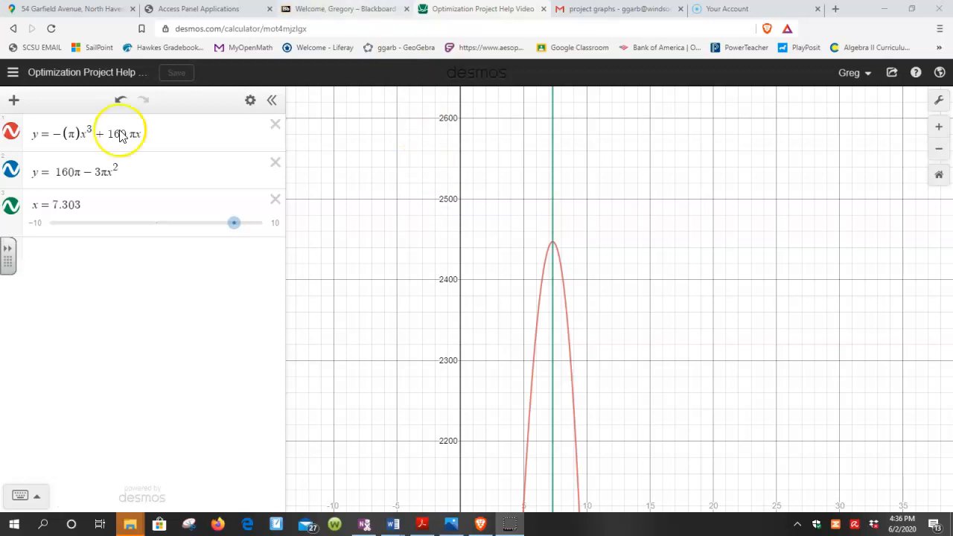
# - Hide the graphs of y = 160π − 3πx² and x = 7.303, and select the cubic's expression −(π)x³ + 160πx
pyautogui.click(10, 207)
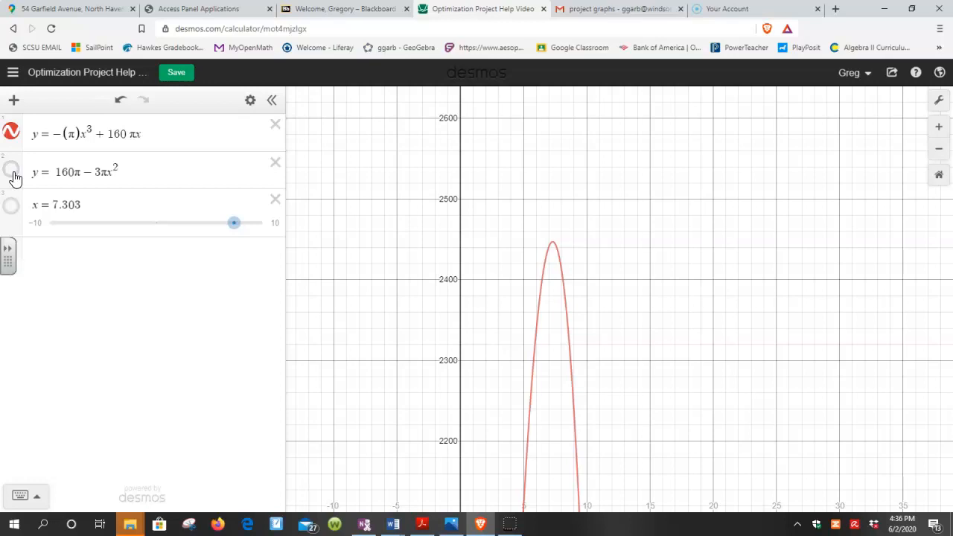
pyautogui.click(39, 136)
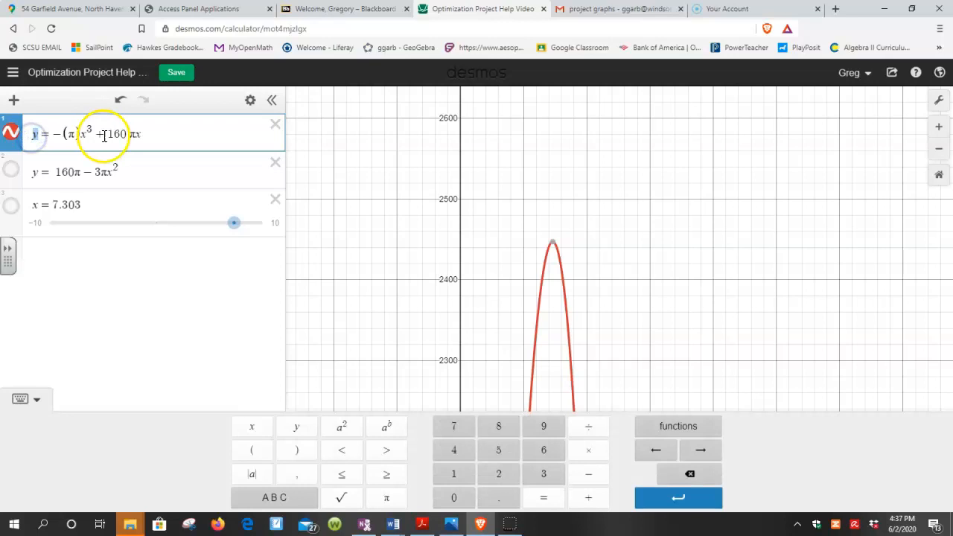
pyautogui.click(143, 134)
pyautogui.click(135, 136)
pyautogui.moveTo(136, 136); pyautogui.dragTo(182, 165)
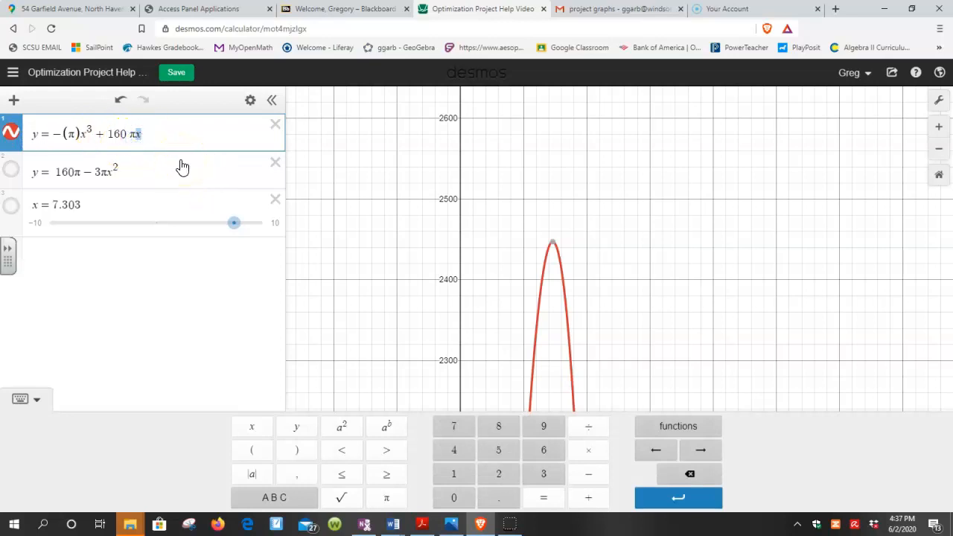
pyautogui.click(156, 127)
pyautogui.moveTo(160, 134); pyautogui.dragTo(52, 134)
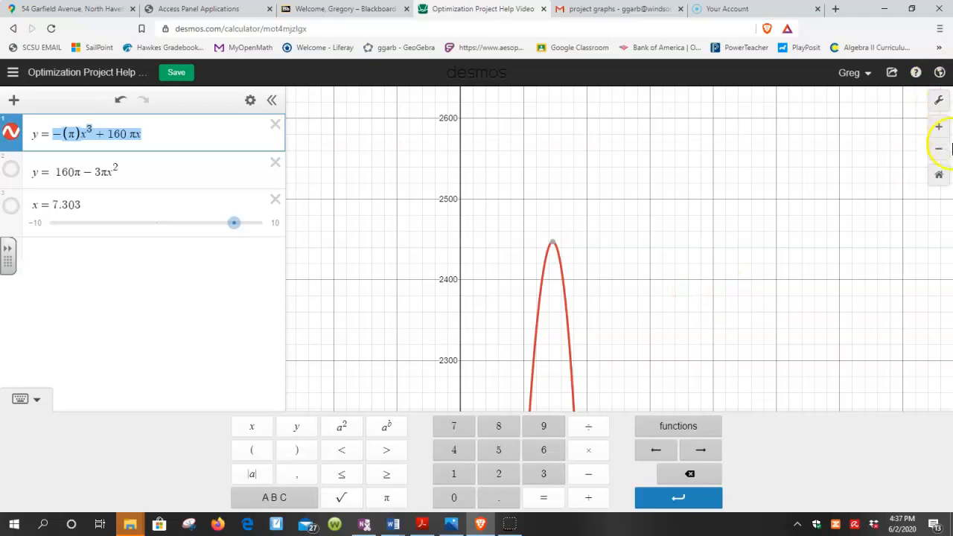
# - Return the graph to its default view and look for the cubic's maximum at different zoom levels
pyautogui.click(941, 176)
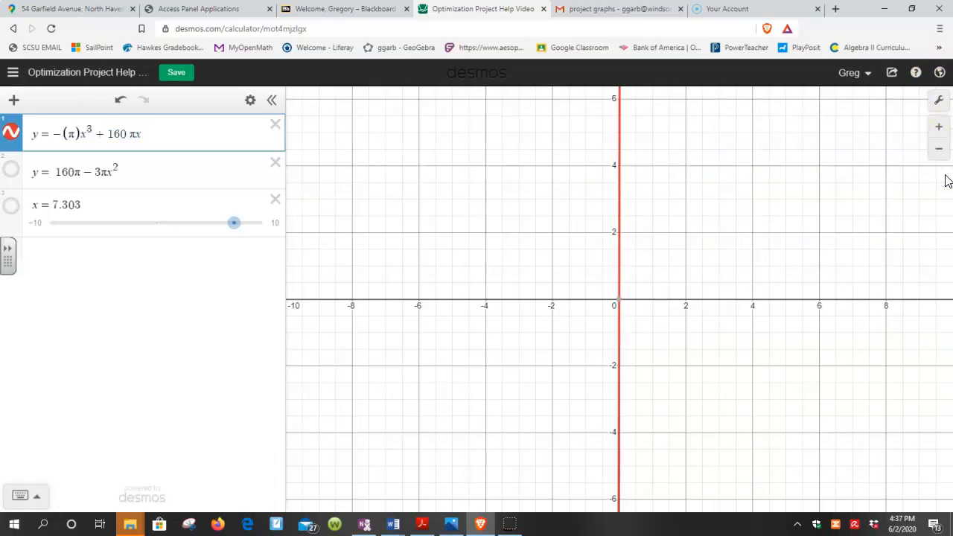
pyautogui.click(940, 130)
pyautogui.click(941, 131)
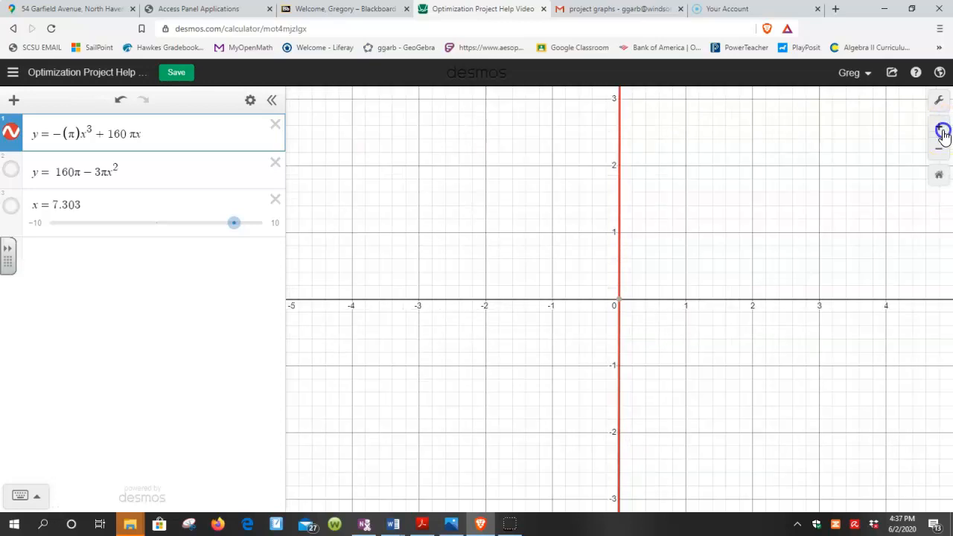
pyautogui.click(941, 131)
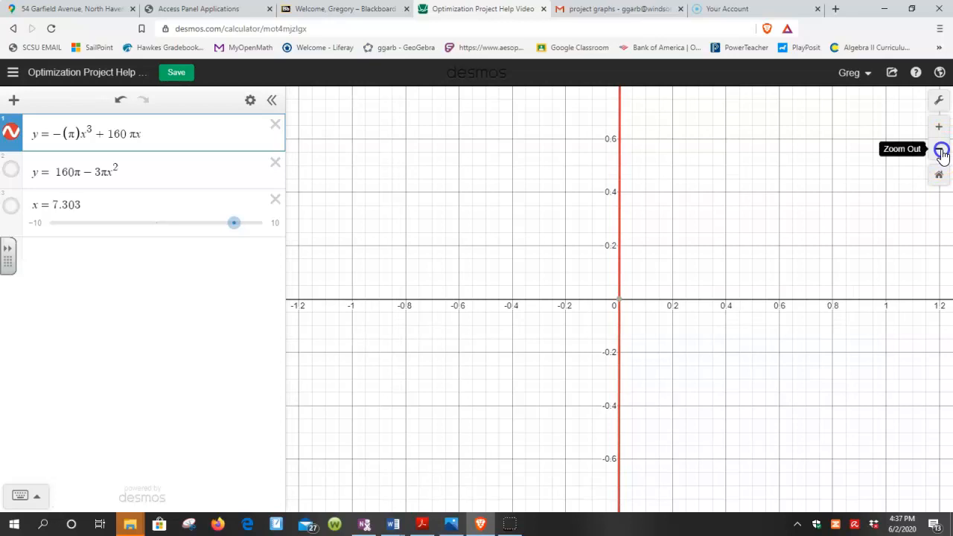
pyautogui.click(941, 152)
pyautogui.click(941, 152)
pyautogui.click(941, 151)
pyautogui.click(940, 151)
pyautogui.click(940, 151)
pyautogui.click(941, 151)
pyautogui.click(941, 151)
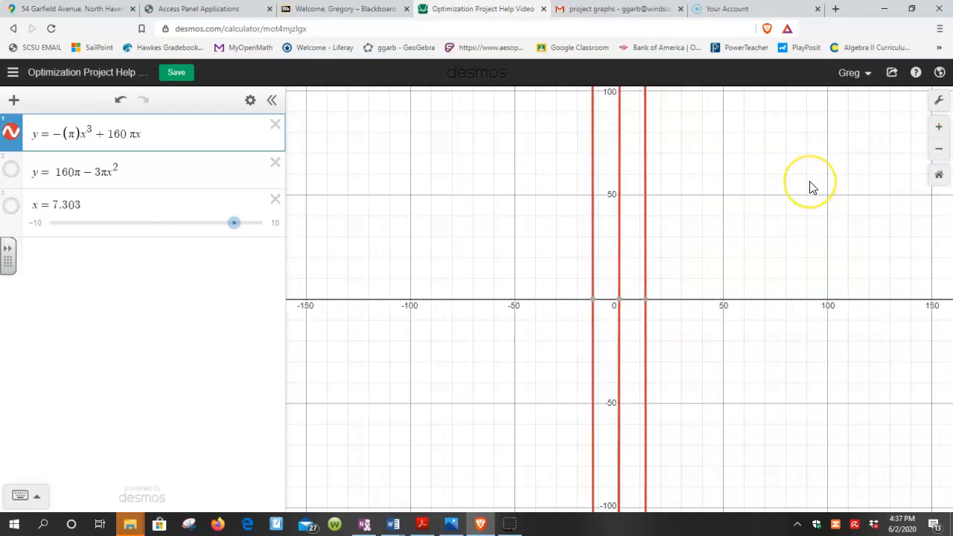
pyautogui.click(942, 152)
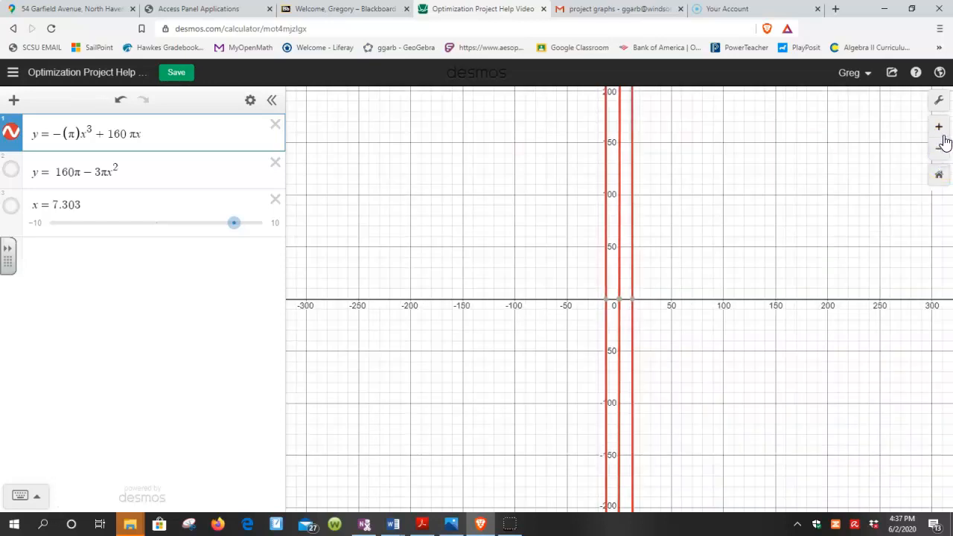
pyautogui.click(942, 132)
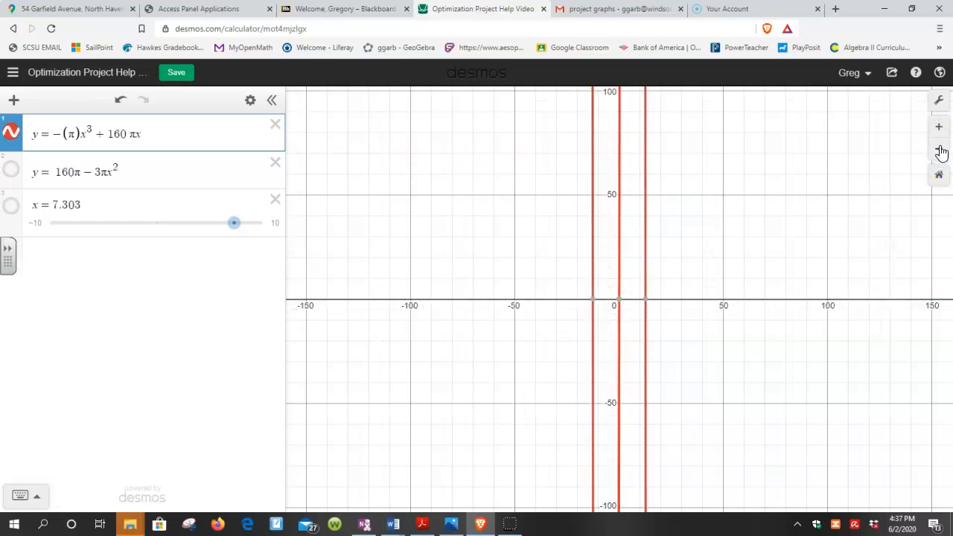
pyautogui.click(941, 151)
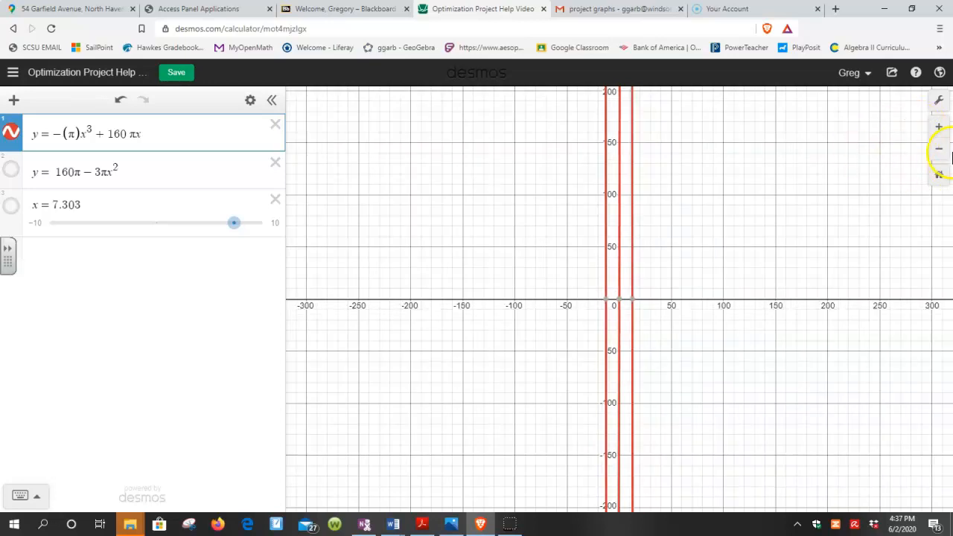
pyautogui.moveTo(768, 166); pyautogui.dragTo(700, 201)
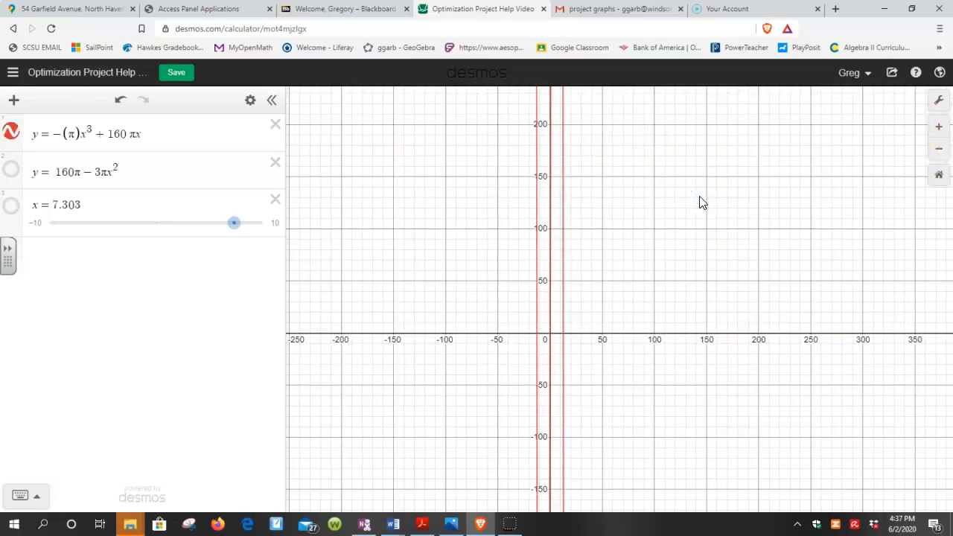
pyautogui.click(939, 149)
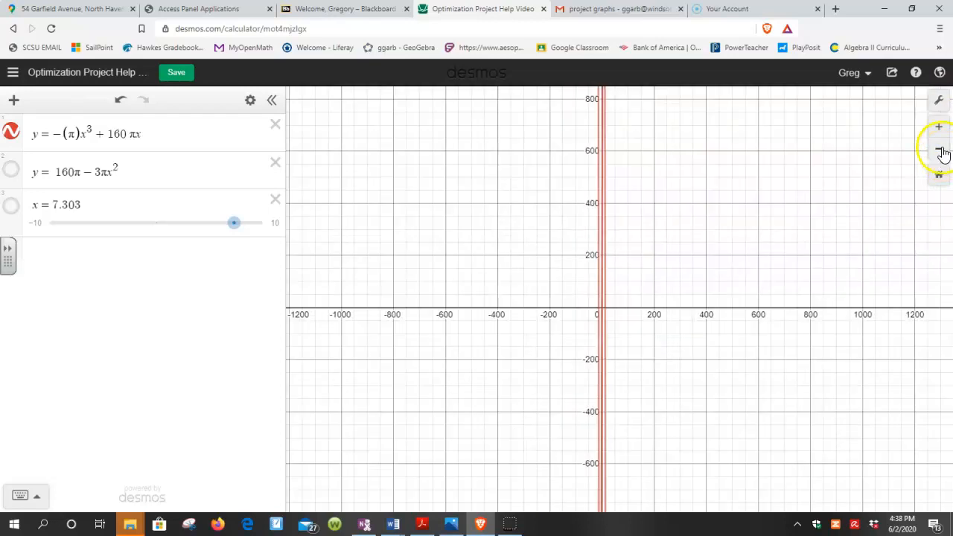
pyautogui.click(940, 128)
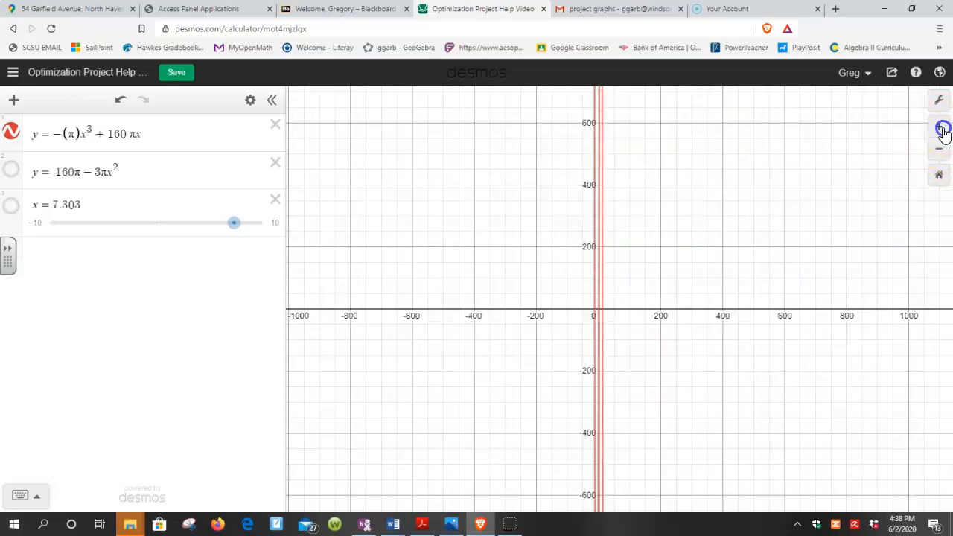
pyautogui.click(940, 128)
pyautogui.scroll(-1, 810, 160)
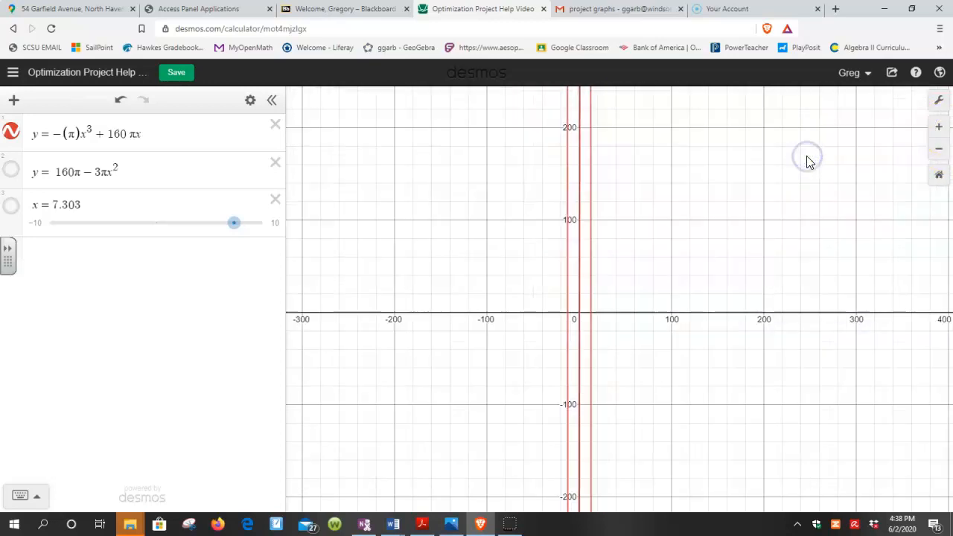
# - Set the y-axis range of the graph from 2300 to 2500
pyautogui.click(940, 104)
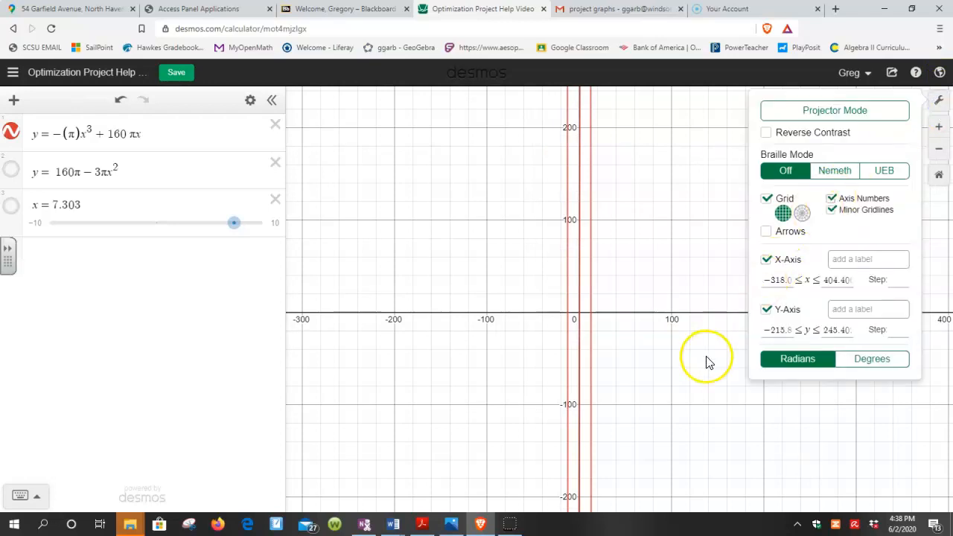
pyautogui.moveTo(766, 333); pyautogui.dragTo(800, 333)
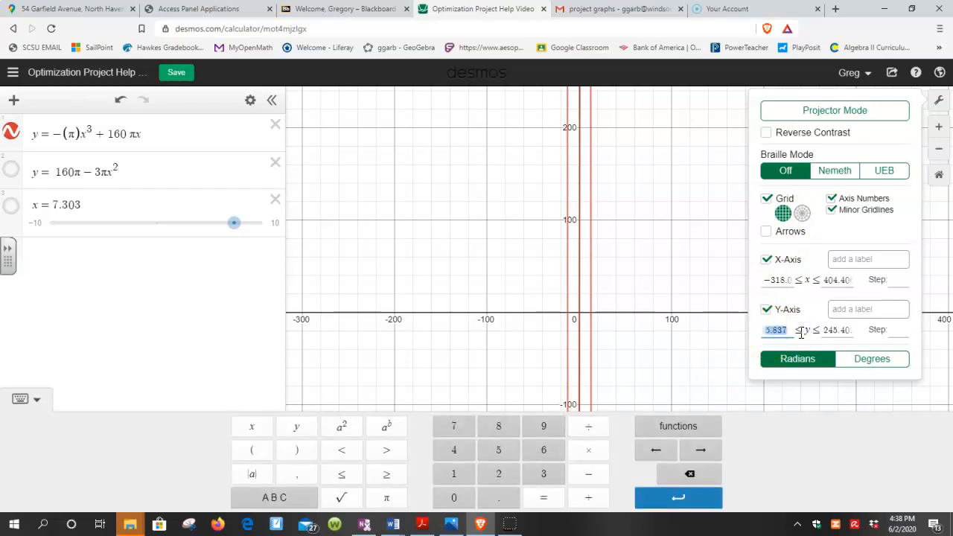
pyautogui.write('2300')
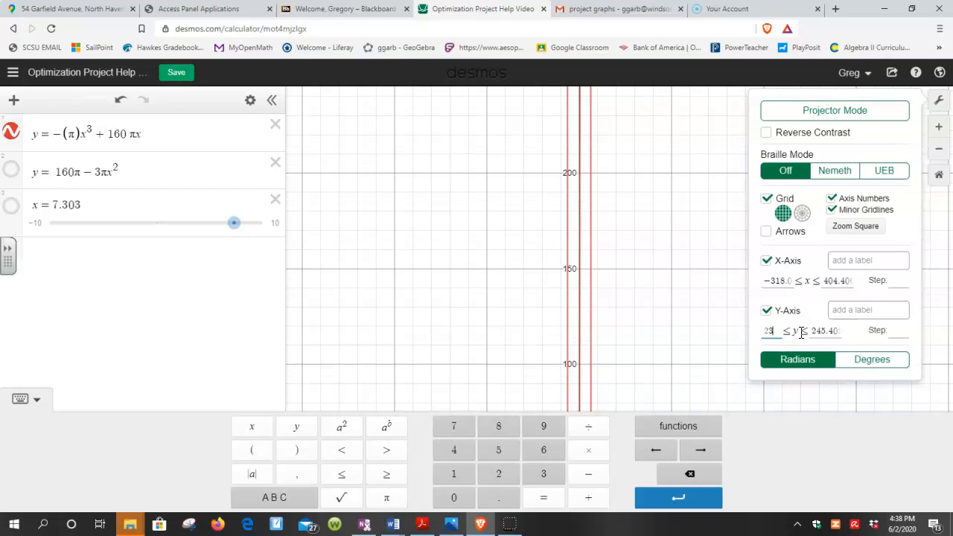
pyautogui.click(825, 330)
pyautogui.moveTo(826, 330); pyautogui.dragTo(884, 335)
pyautogui.write('3')
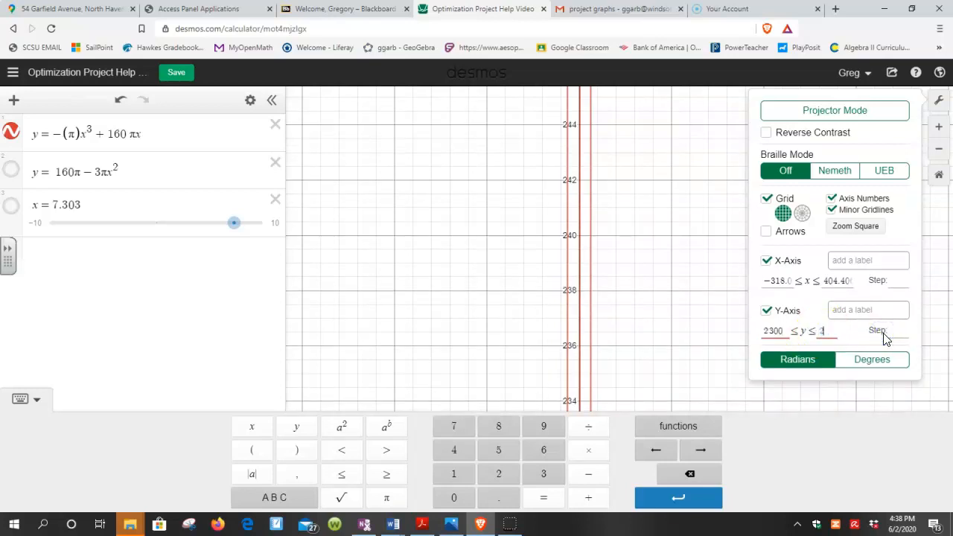
pyautogui.write('0')
pyautogui.click(864, 294)
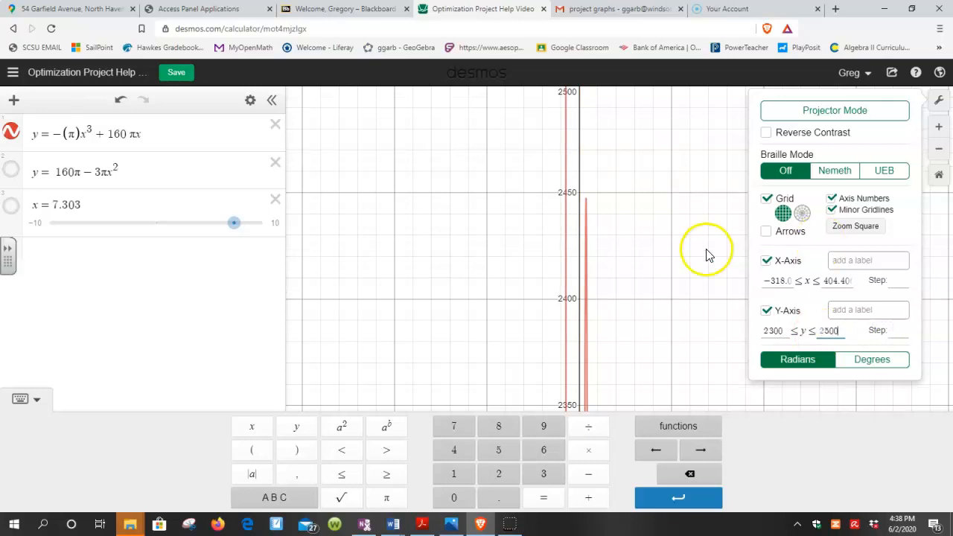
pyautogui.click(648, 308)
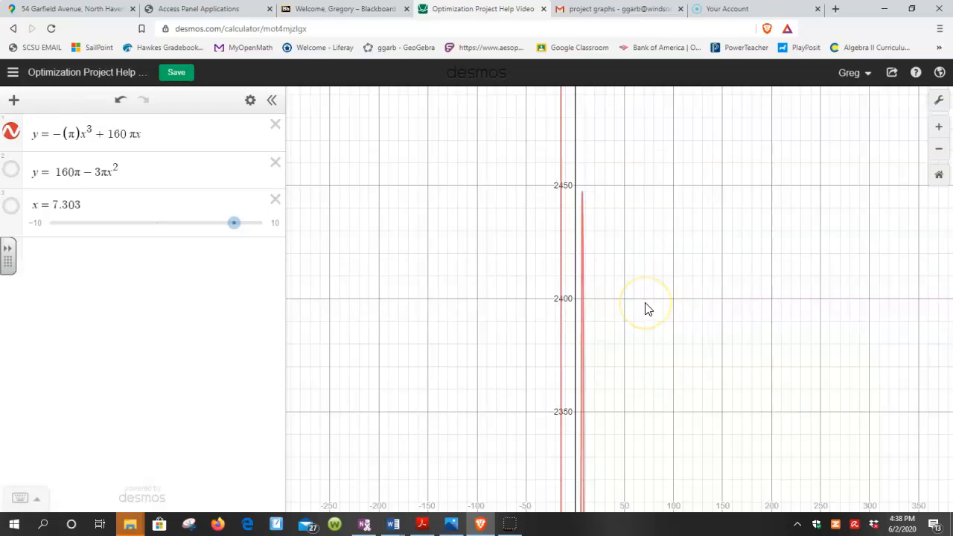
# - Display the coordinates of the cubic's maximum point and inspect the curve around it at a closer scale
pyautogui.scroll(1, 647, 308)
pyautogui.scroll(1, 646, 303)
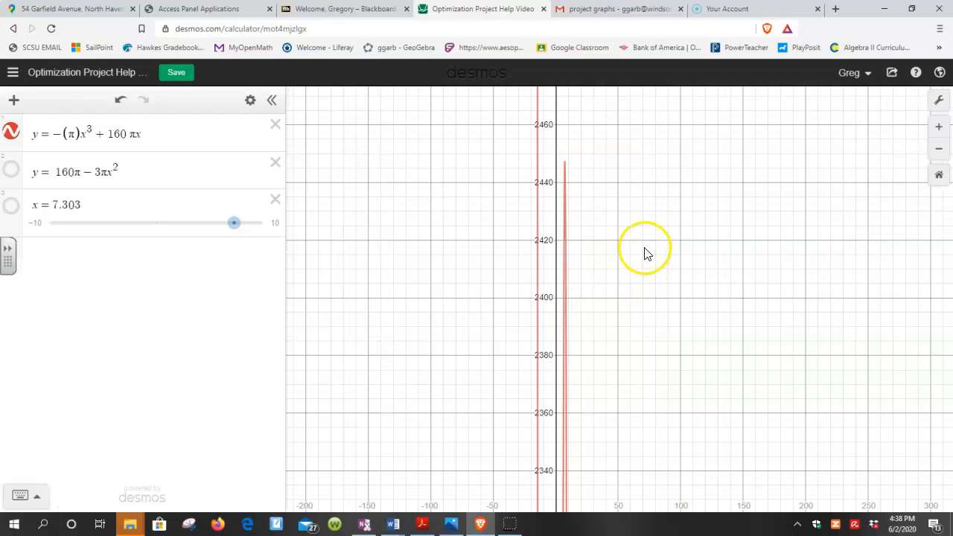
pyautogui.moveTo(645, 248); pyautogui.dragTo(714, 424)
pyautogui.scroll(1, 506, 351)
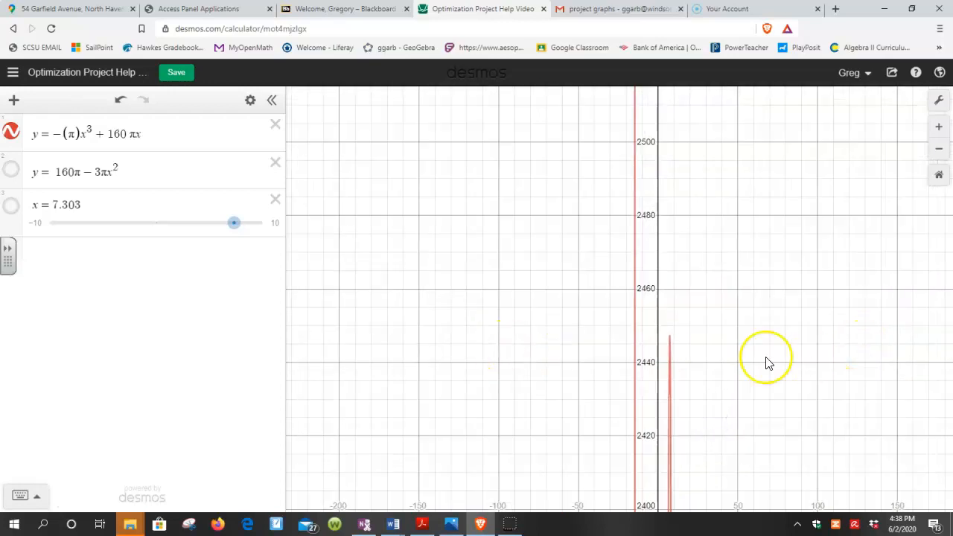
pyautogui.click(670, 337)
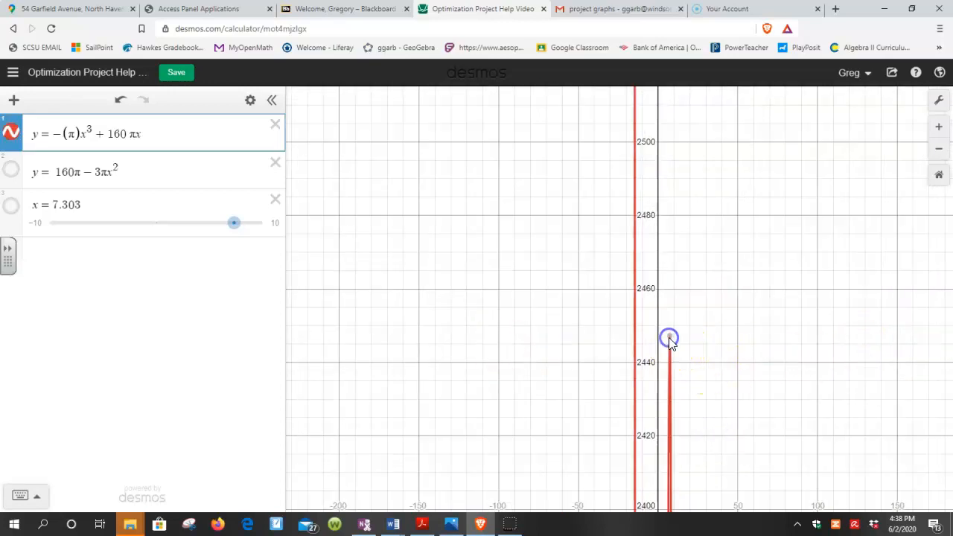
pyautogui.hotkey('ctrl', '+')
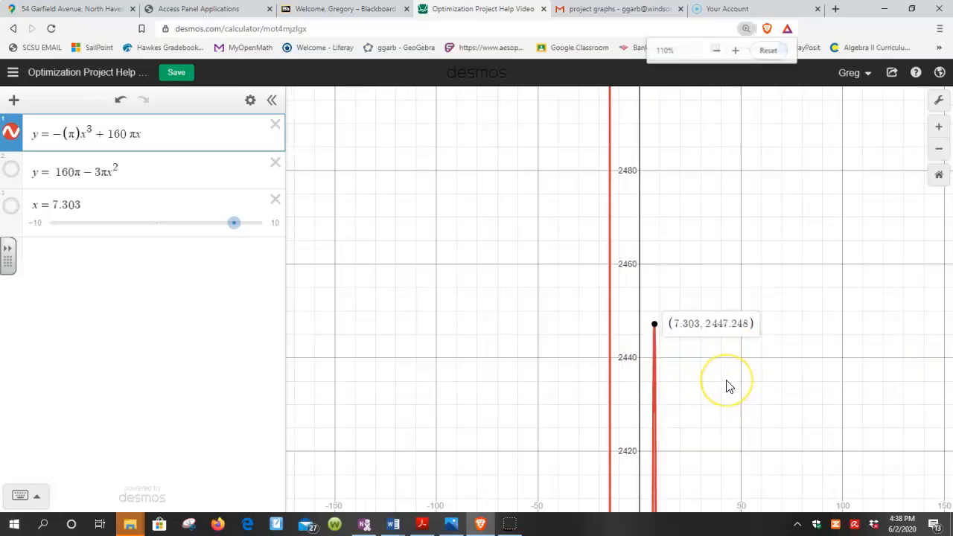
pyautogui.scroll(5, 729, 387)
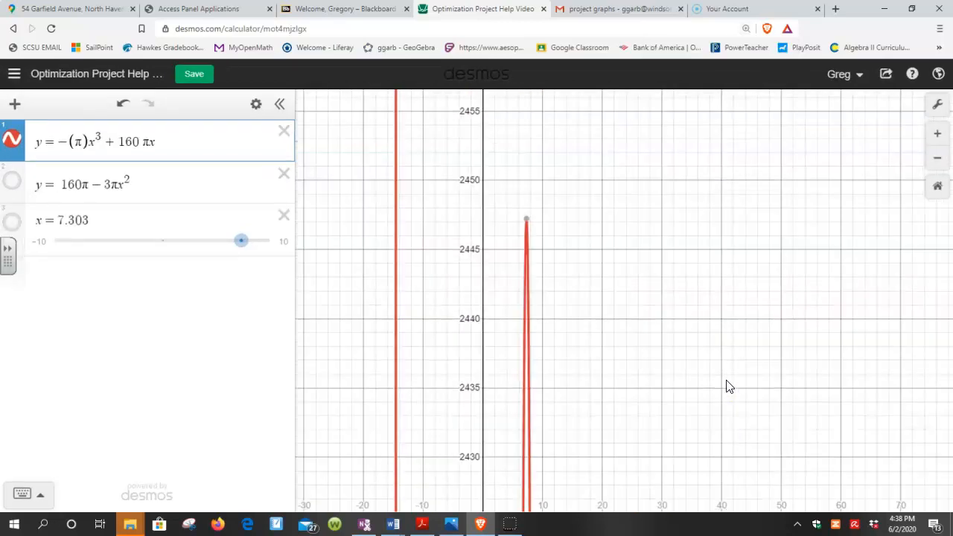
pyautogui.click(520, 318)
pyautogui.scroll(3, 518, 319)
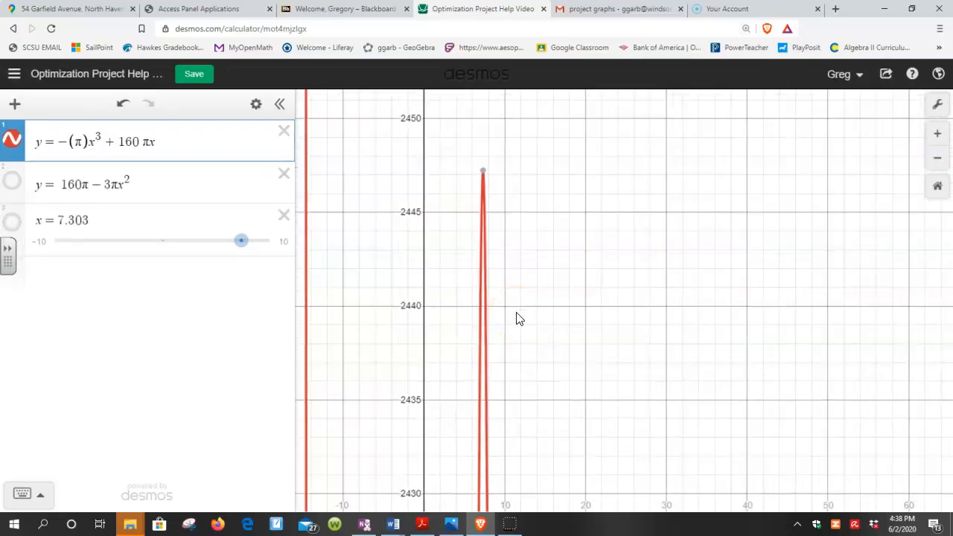
pyautogui.click(938, 133)
pyautogui.moveTo(566, 205); pyautogui.dragTo(644, 171)
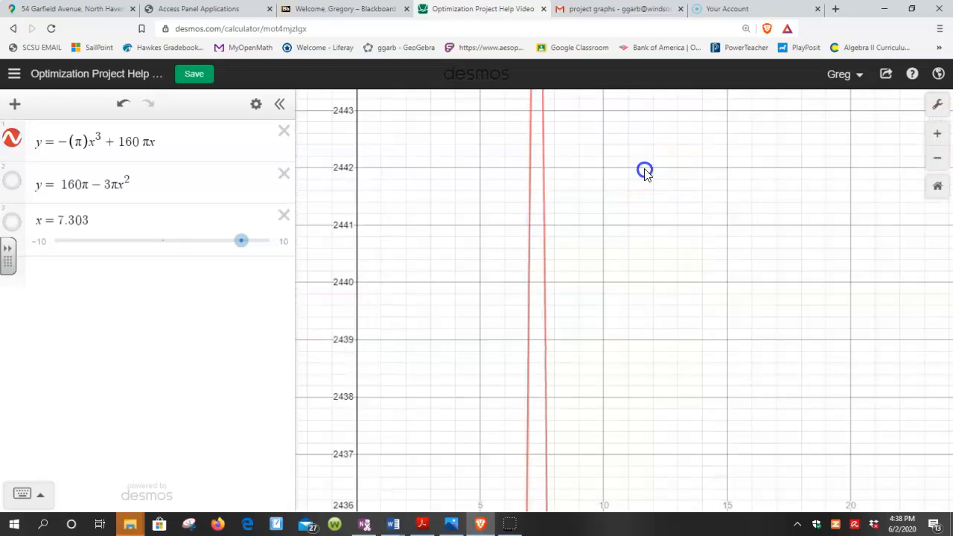
pyautogui.click(939, 105)
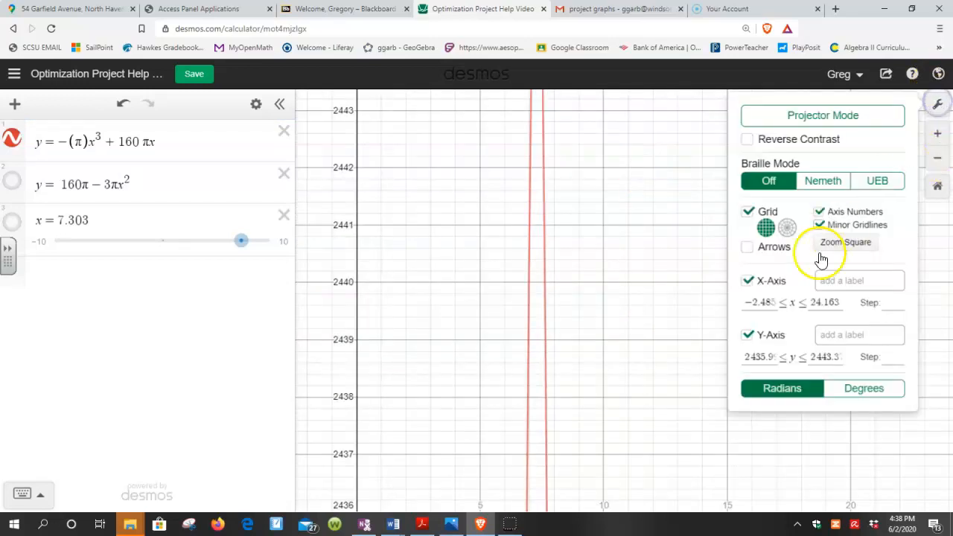
pyautogui.click(760, 304)
pyautogui.moveTo(760, 304); pyautogui.dragTo(796, 304)
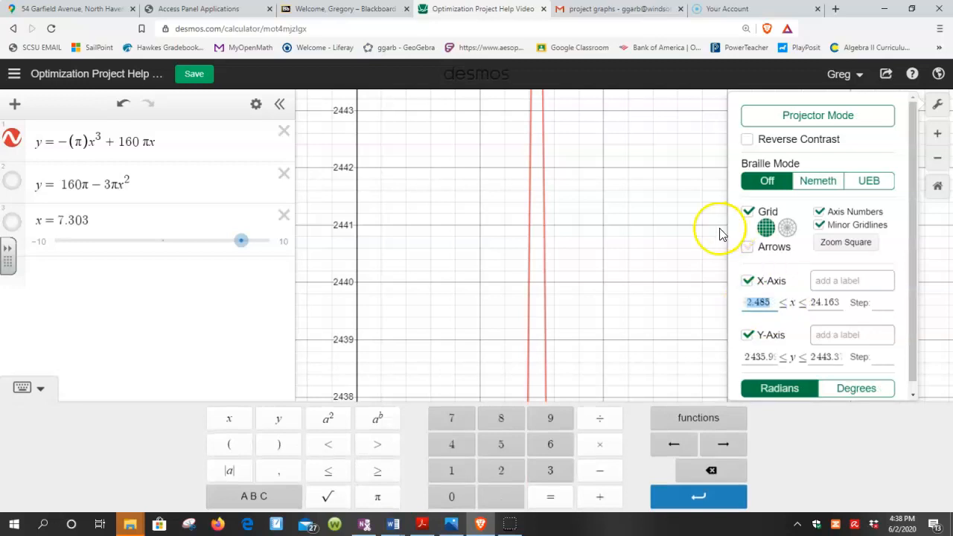
pyautogui.click(685, 227)
# - Bring the cubic's peak back into view and display the coordinates of its maximum point
pyautogui.moveTo(639, 189); pyautogui.dragTo(664, 328)
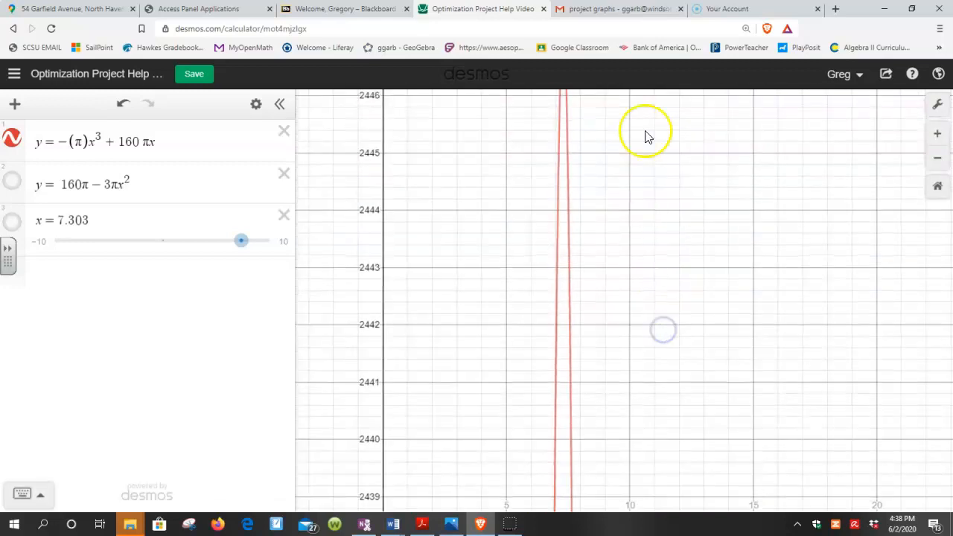
pyautogui.moveTo(645, 134); pyautogui.dragTo(645, 258)
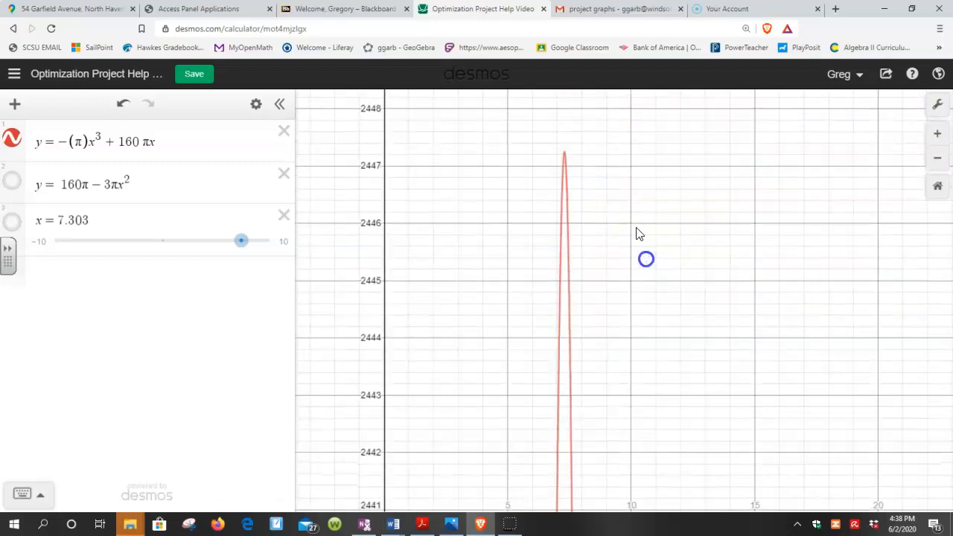
pyautogui.click(567, 154)
pyautogui.click(566, 154)
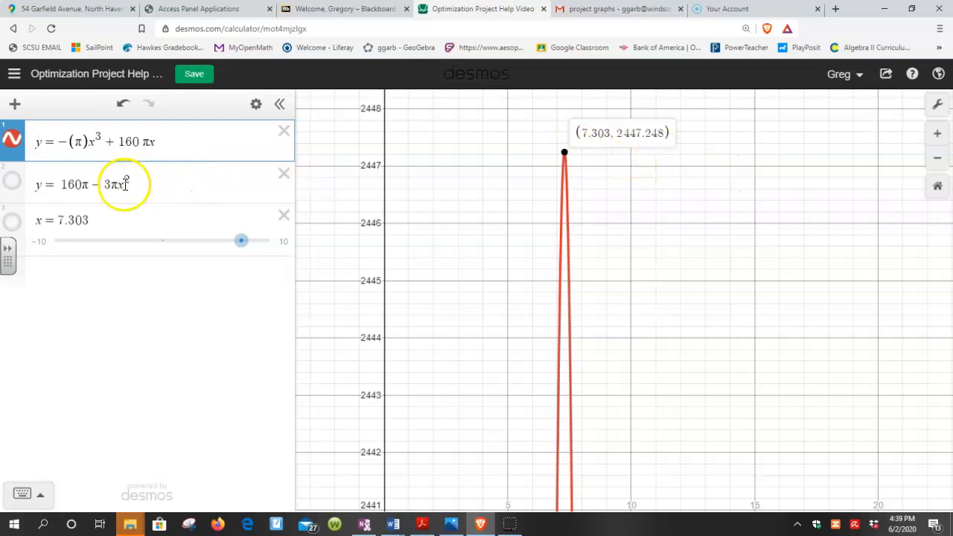
# - Show the derivative y = 160π − 3πx² on the graph in the default view and display the coordinates of its positive x-intercept
pyautogui.click(13, 184)
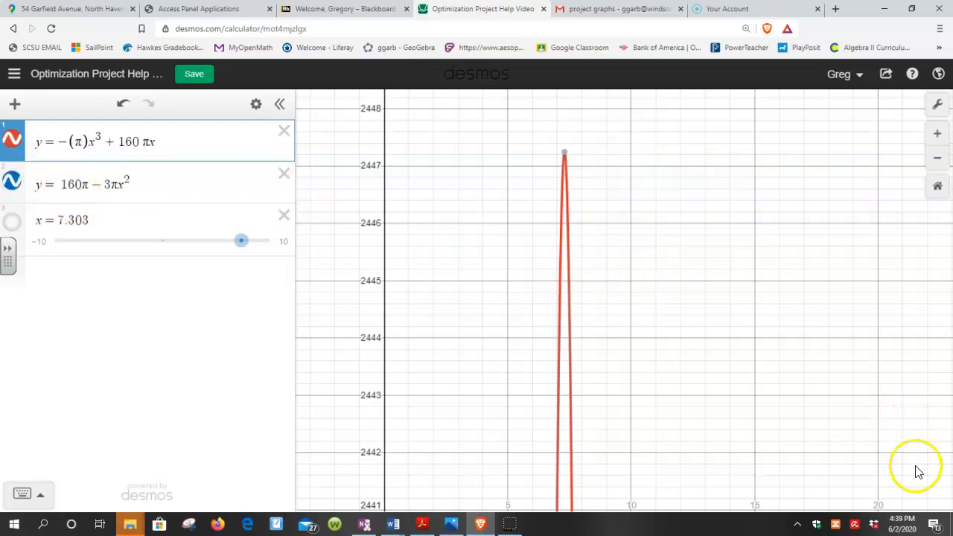
pyautogui.moveTo(915, 464); pyautogui.dragTo(851, 175)
pyautogui.scroll(-1, 813, 297)
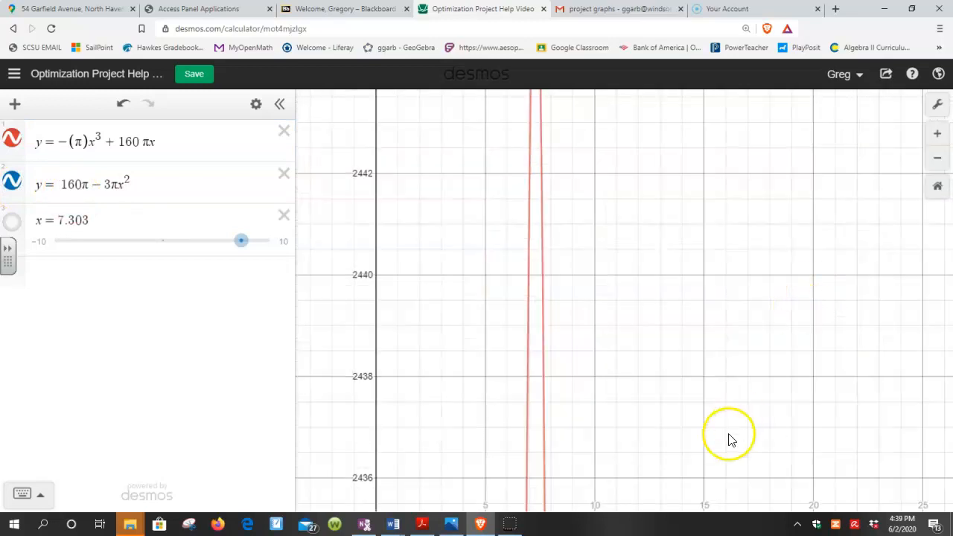
pyautogui.click(940, 189)
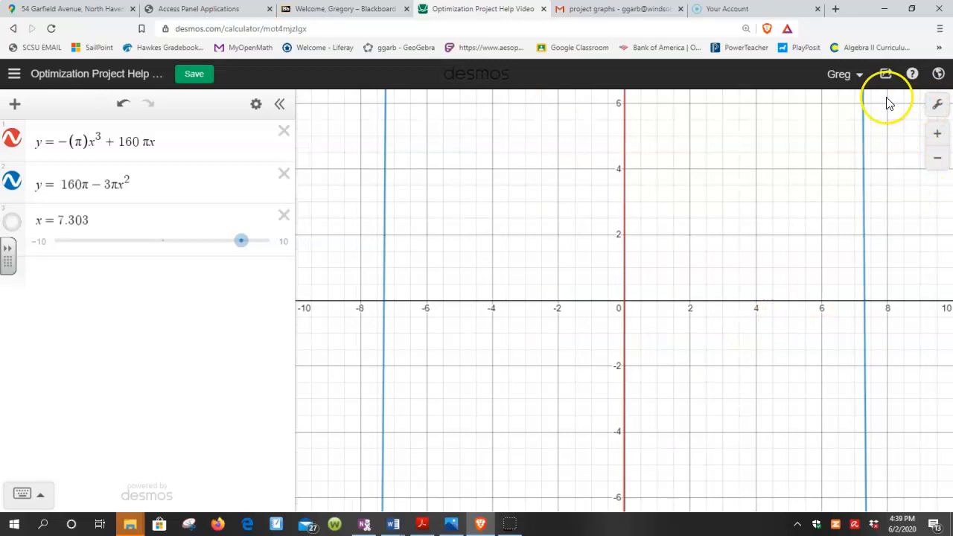
pyautogui.click(866, 302)
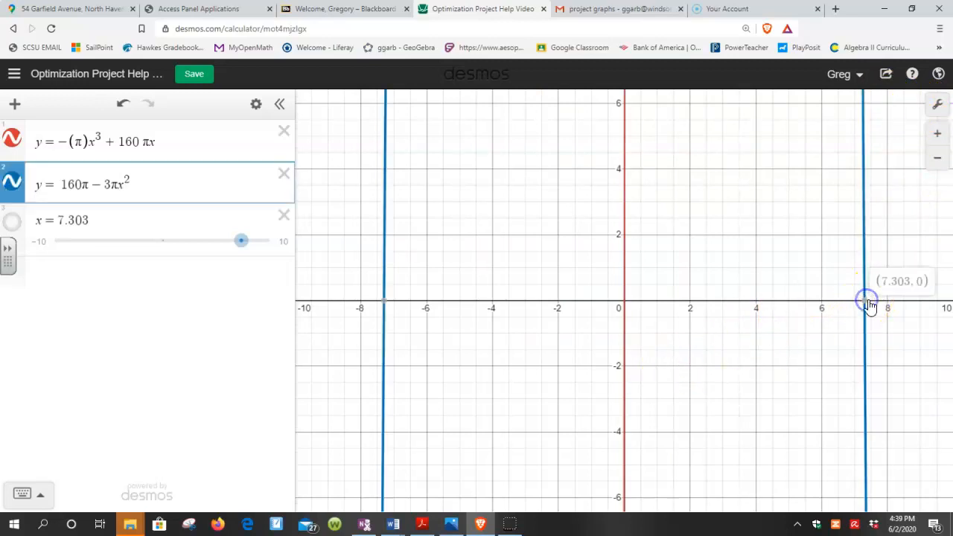
pyautogui.click(909, 284)
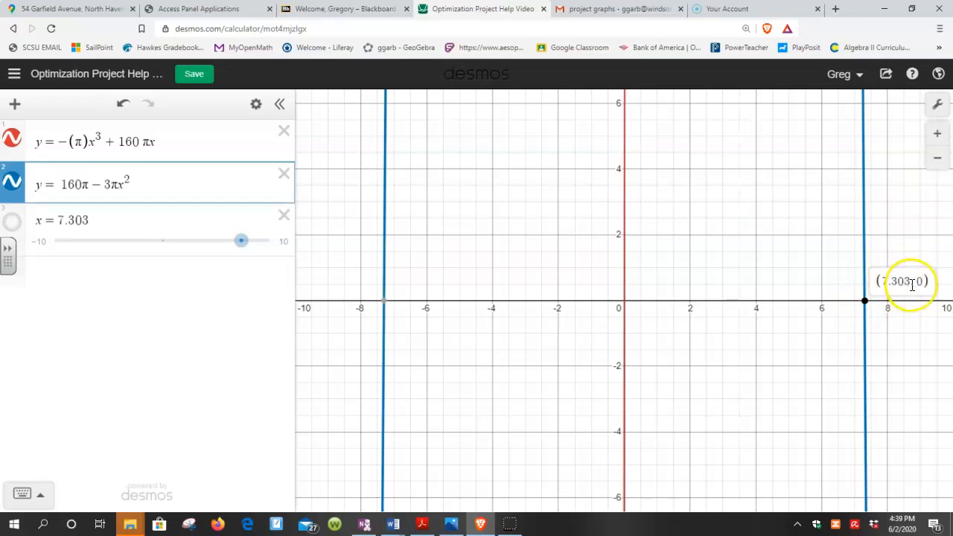
pyautogui.click(892, 301)
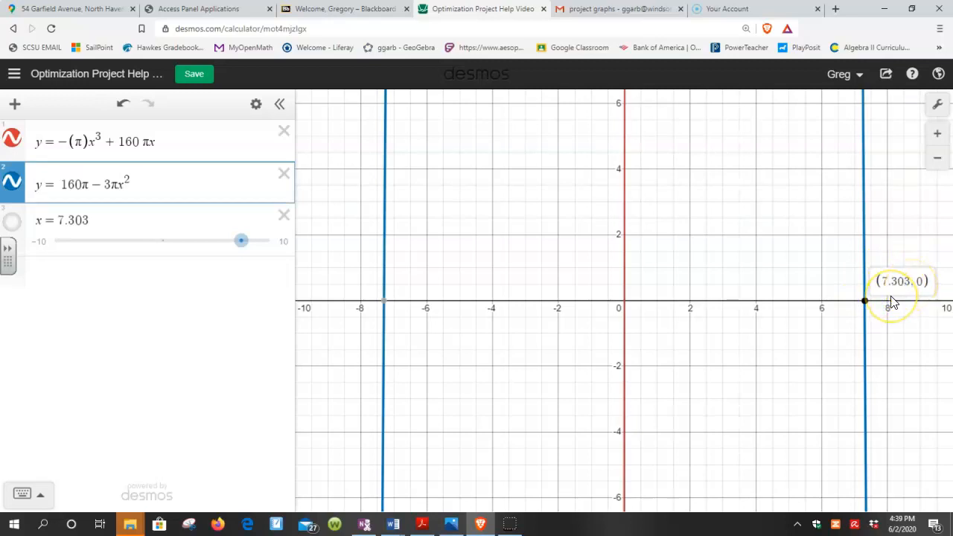
# - Show the vertical line x = 7.303 on the graph together with the cubic and its derivative
pyautogui.click(462, 259)
pyautogui.click(15, 222)
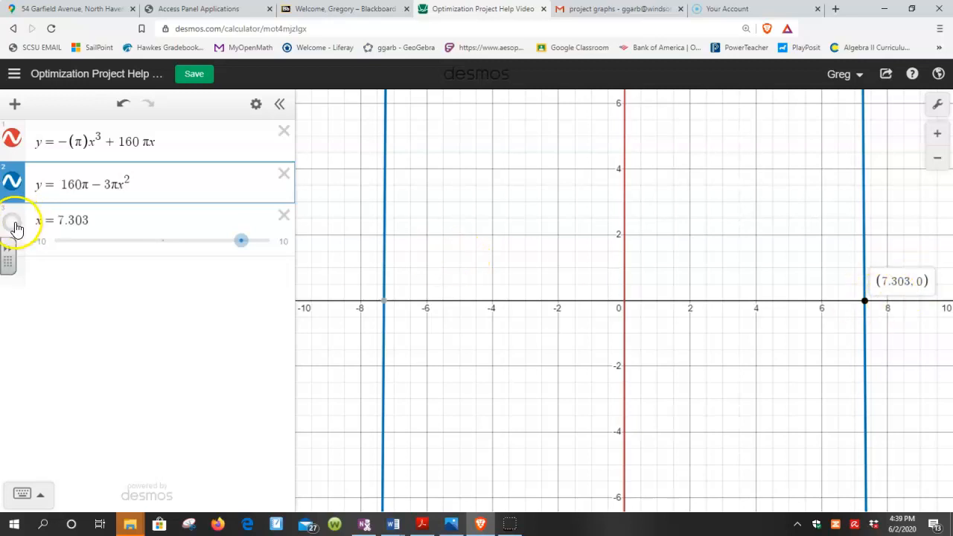
pyautogui.click(15, 224)
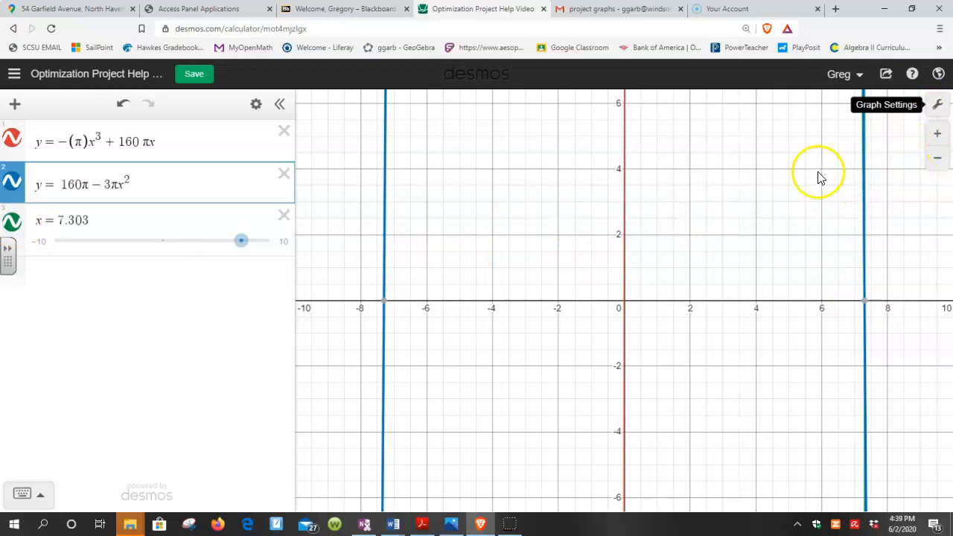
pyautogui.click(936, 163)
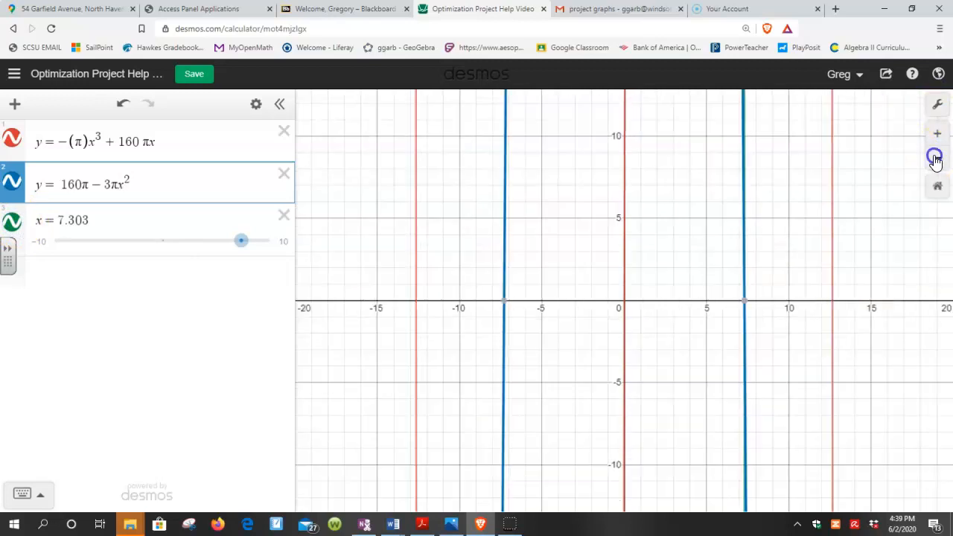
pyautogui.click(936, 157)
# - Set the y-axis range of the graph from 2300 to 2500 in the graph settings
pyautogui.click(939, 110)
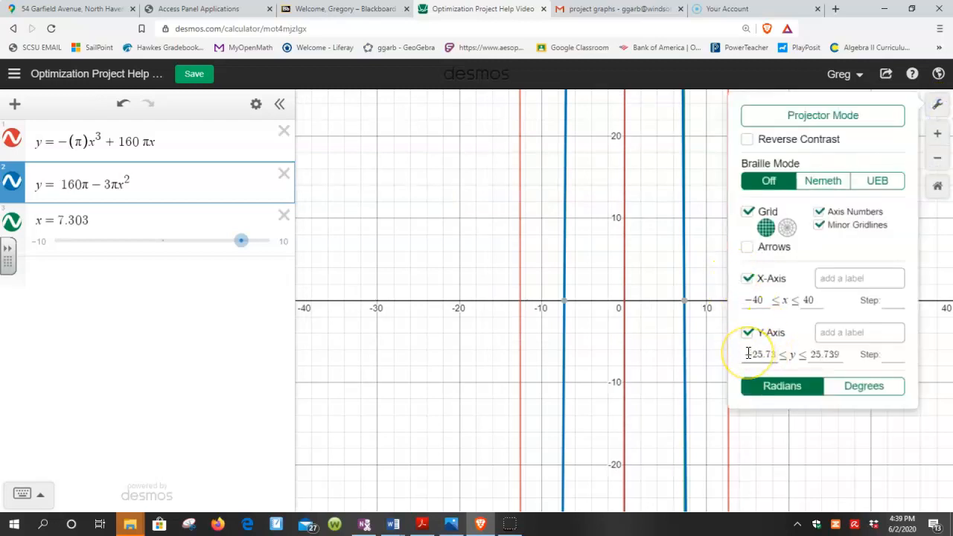
pyautogui.click(748, 355)
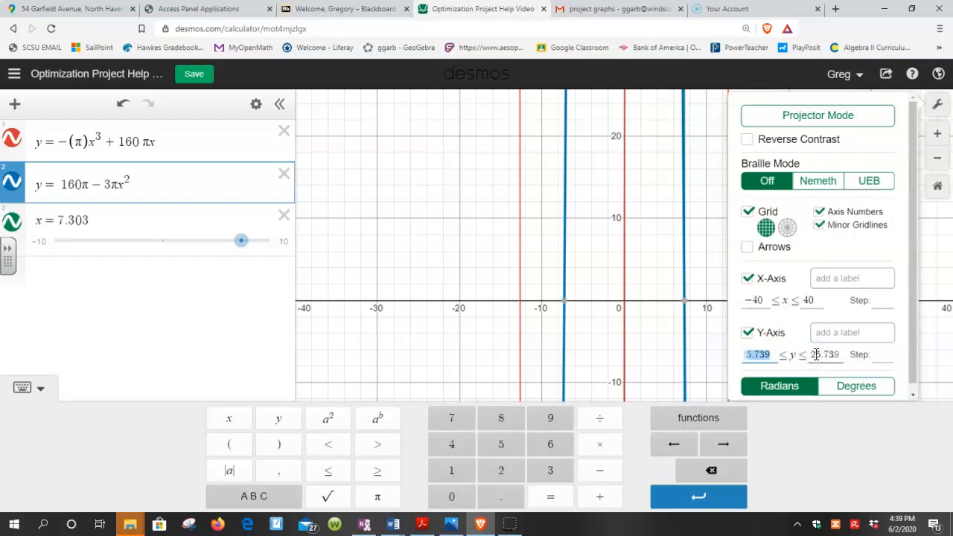
pyautogui.write('2300')
pyautogui.click(820, 357)
pyautogui.click(820, 357)
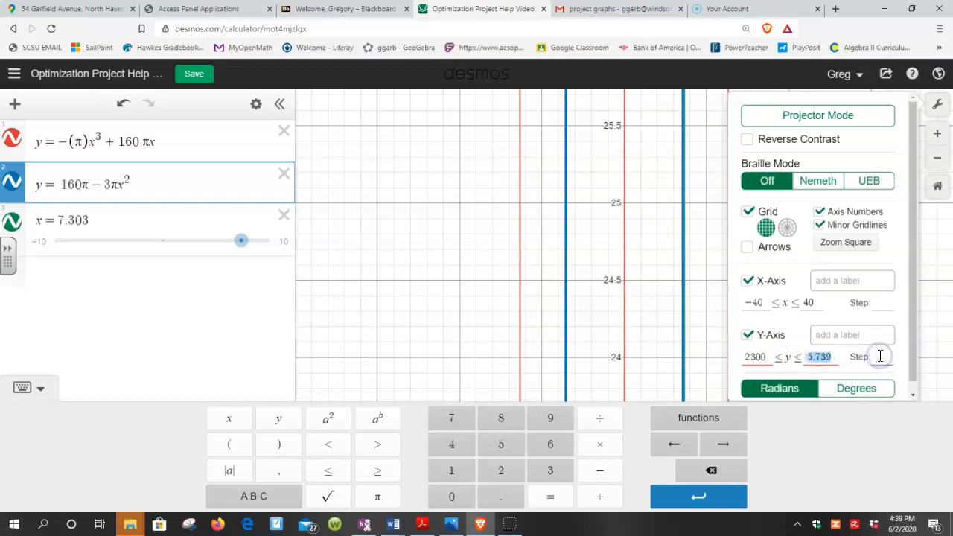
pyautogui.write('250')
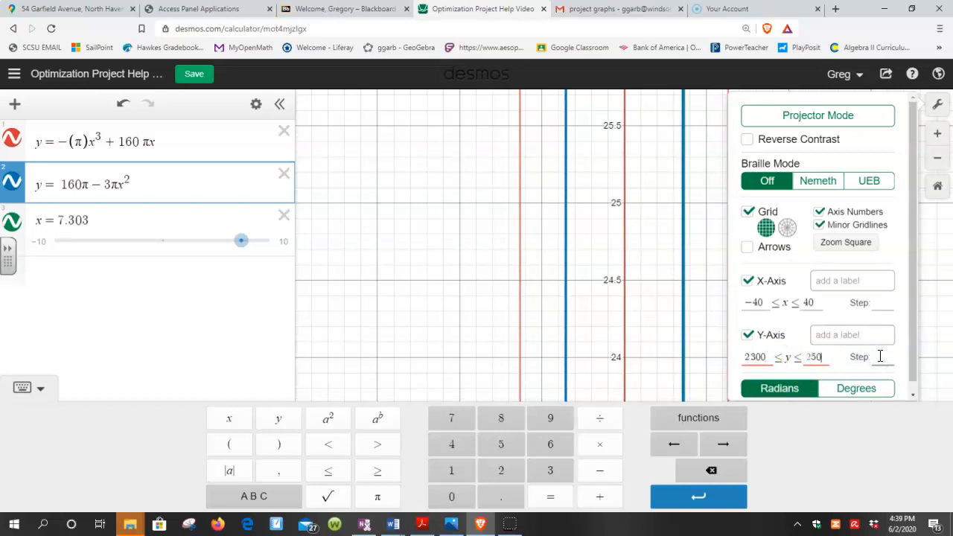
pyautogui.write('0')
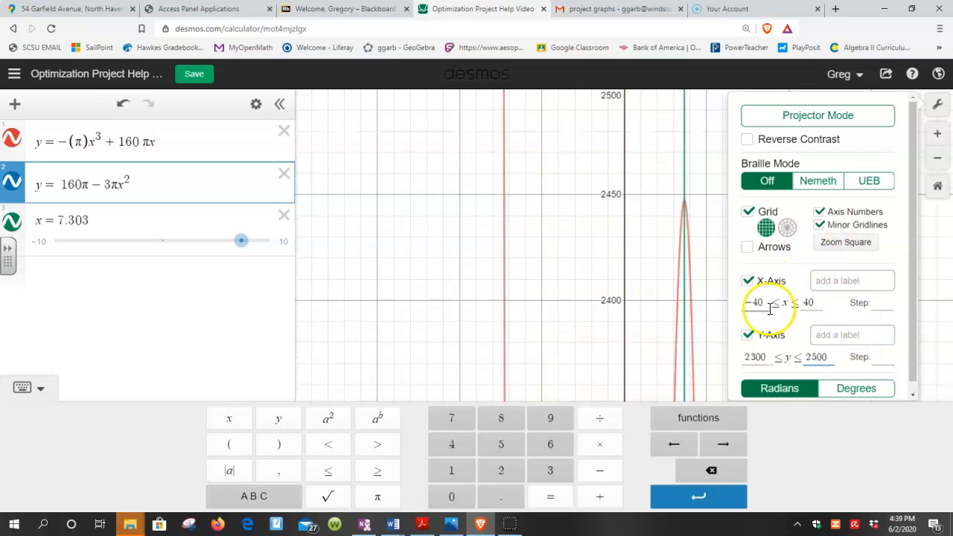
# - Set the x-axis range from 5 to 15 and close the graph settings
pyautogui.click(746, 304)
pyautogui.moveTo(747, 304); pyautogui.dragTo(727, 307)
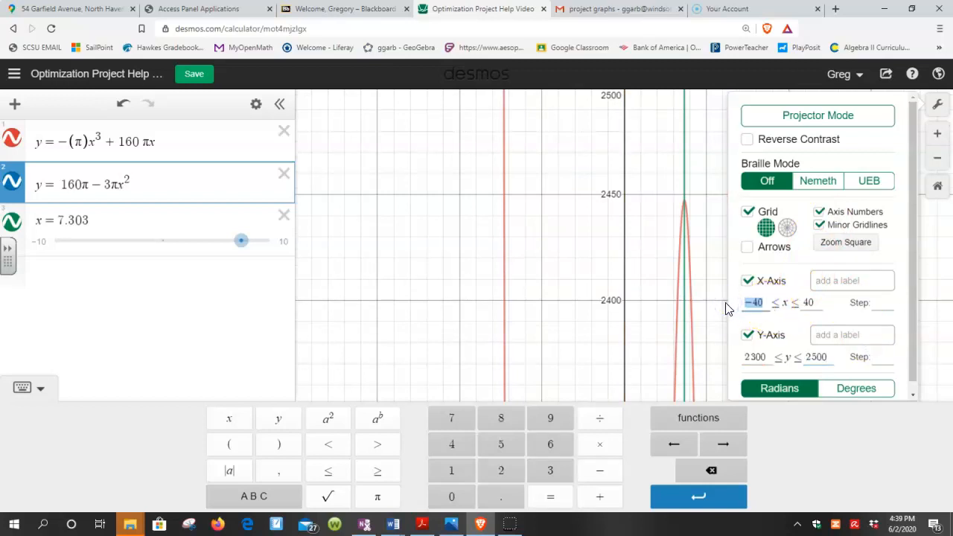
pyautogui.write('10')
pyautogui.press('BackSpace')
pyautogui.press('BackSpace')
pyautogui.write('5')
pyautogui.click(795, 303)
pyautogui.moveTo(795, 303); pyautogui.dragTo(837, 302)
pyautogui.write('15')
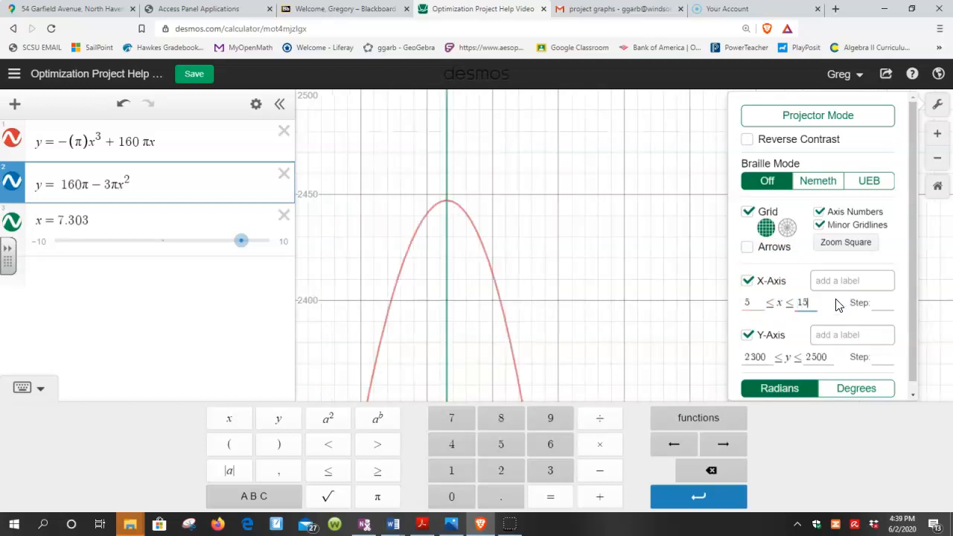
pyautogui.click(617, 247)
# - Display the coordinates of the cubic's maximum point and compare its position with the line x = 7.303 and the listed equations
pyautogui.click(447, 202)
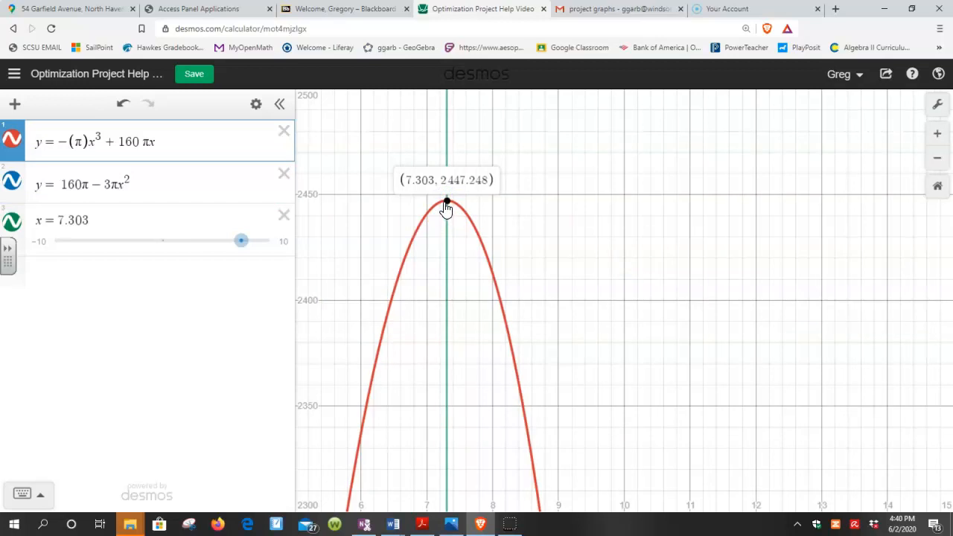
pyautogui.click(448, 204)
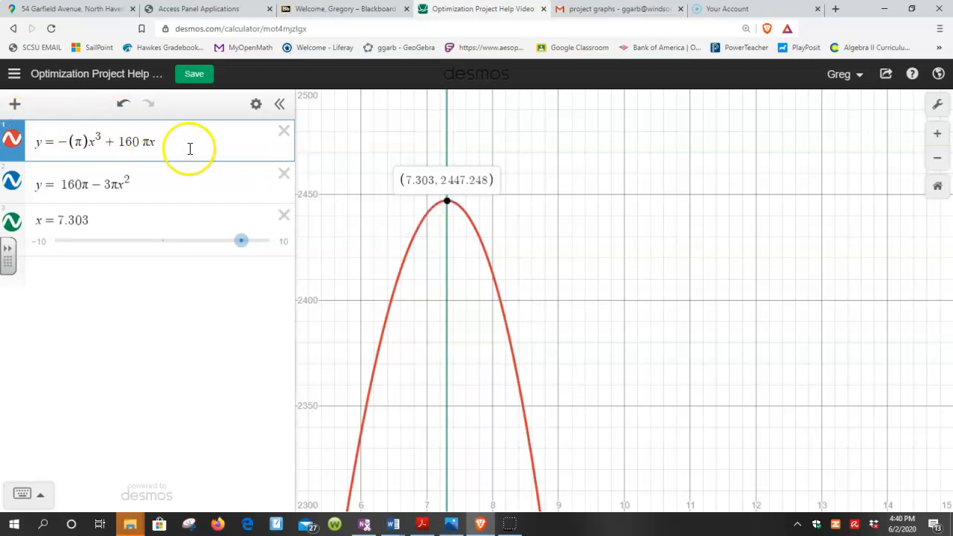
pyautogui.click(134, 142)
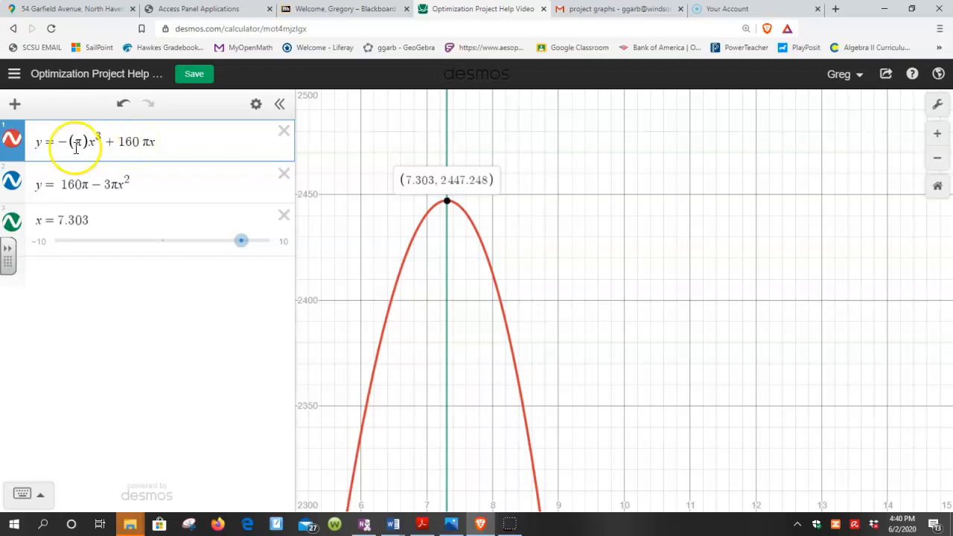
pyautogui.click(92, 146)
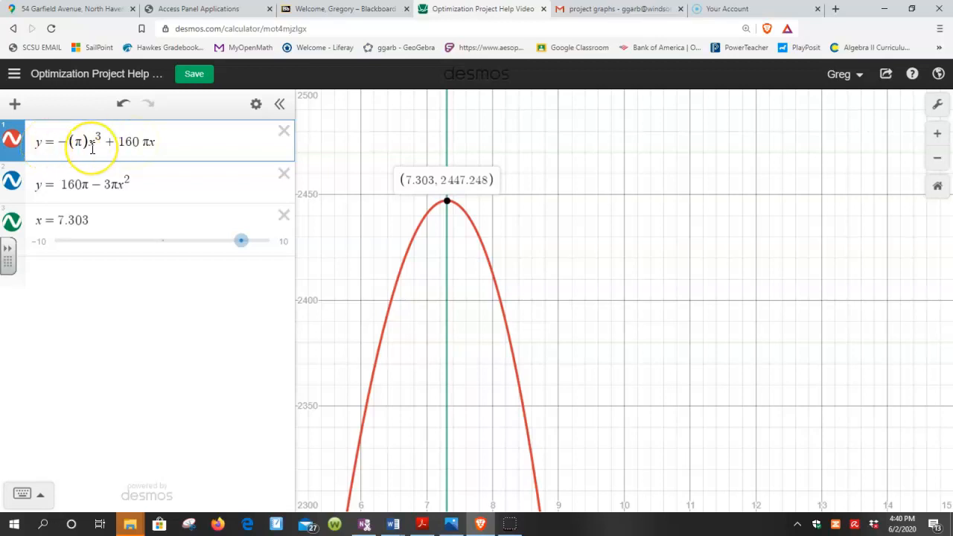
pyautogui.click(286, 131)
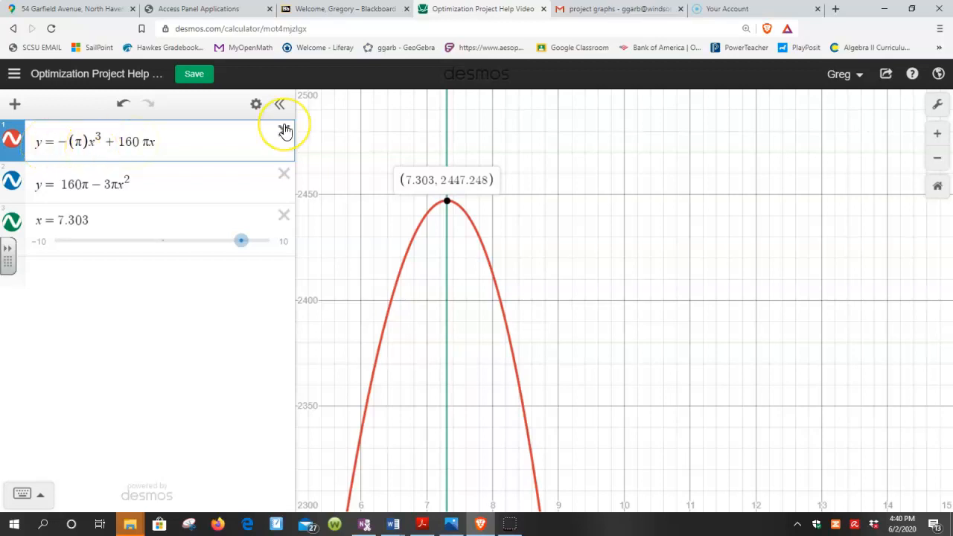
pyautogui.click(8, 188)
pyautogui.click(9, 189)
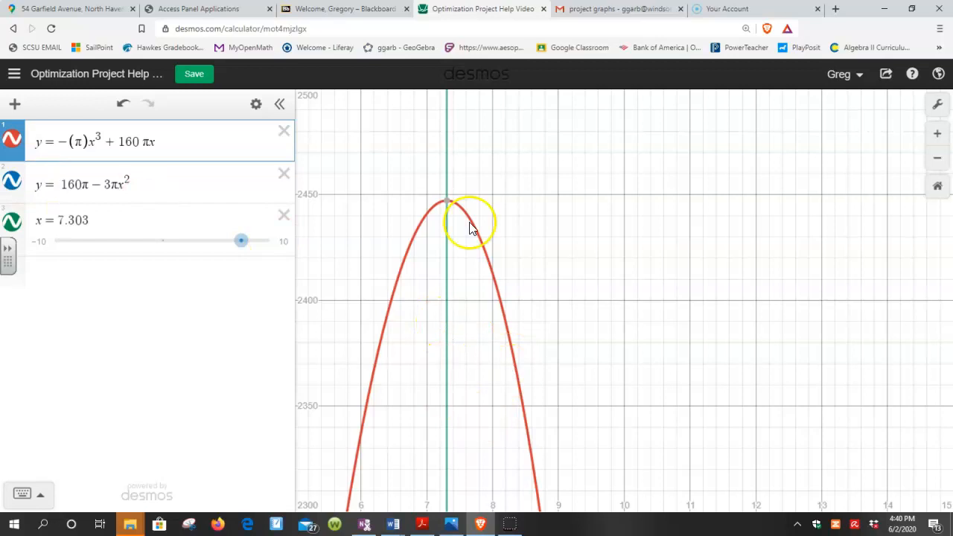
pyautogui.moveTo(452, 209)
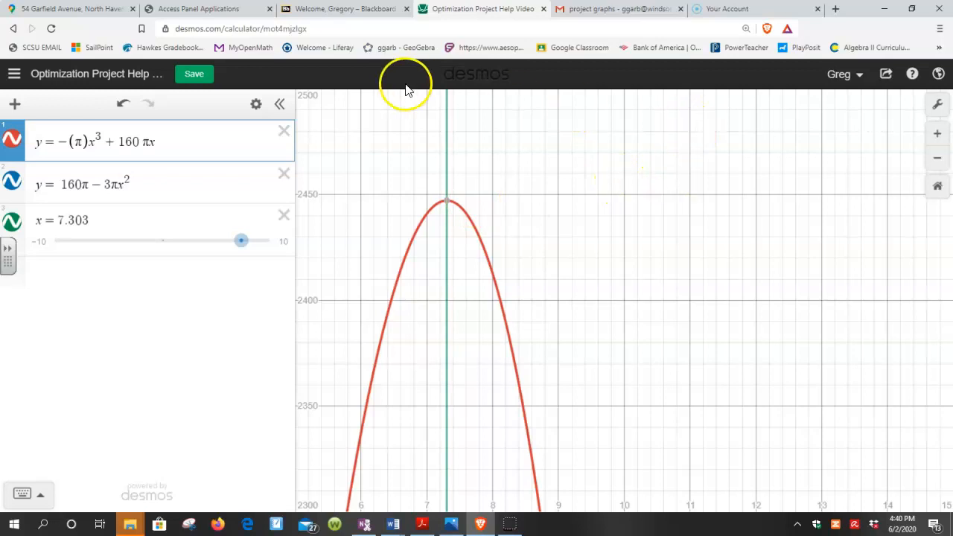
# - Save the graph and bring up its share link
pyautogui.click(200, 74)
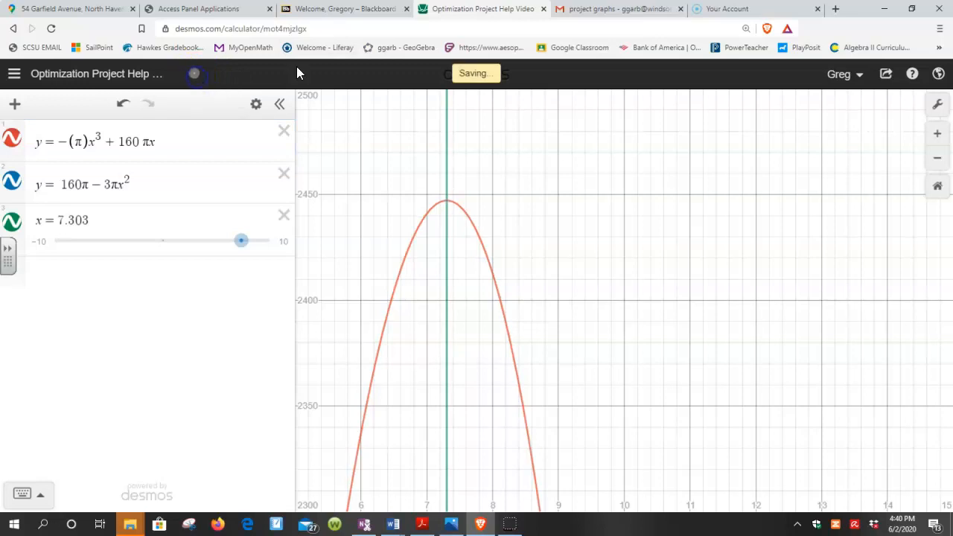
pyautogui.click(886, 78)
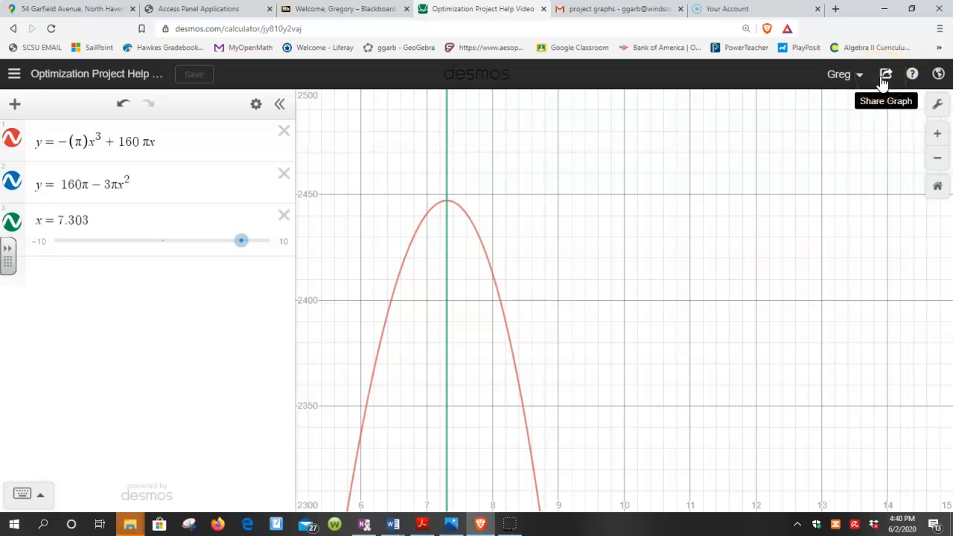
pyautogui.click(883, 80)
pyautogui.click(832, 153)
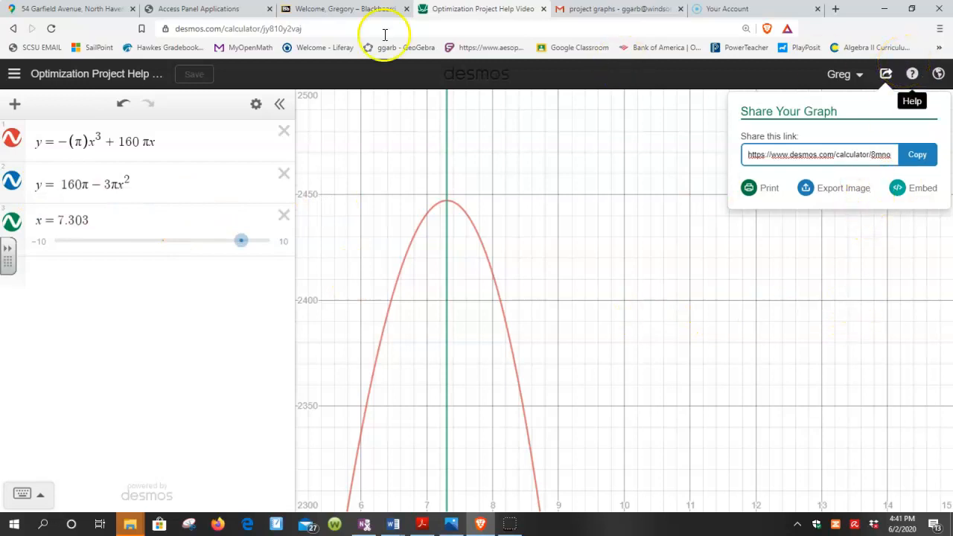
# - Look through the list of saved graphs and return to the current graph
pyautogui.click(17, 77)
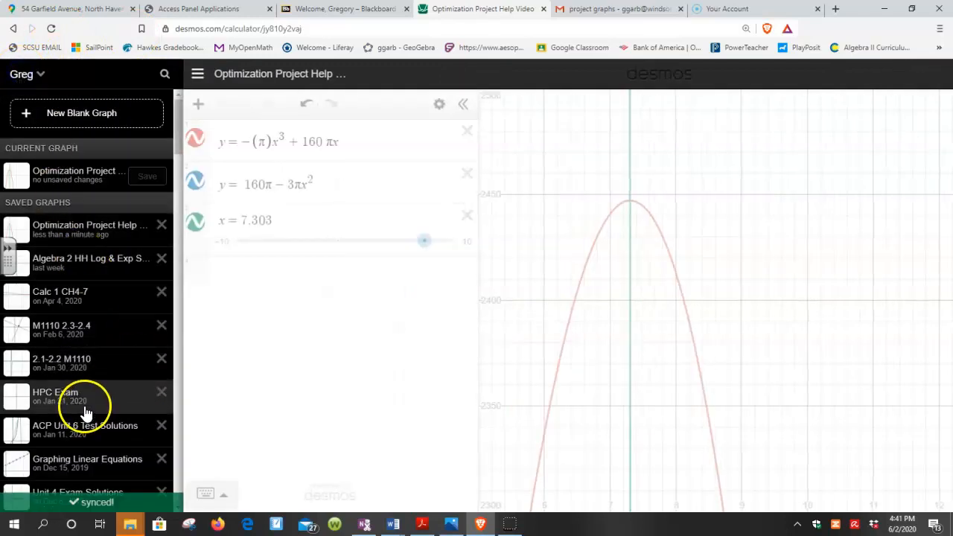
pyautogui.scroll(-1, 175, 174)
pyautogui.moveTo(174, 174); pyautogui.dragTo(216, 72)
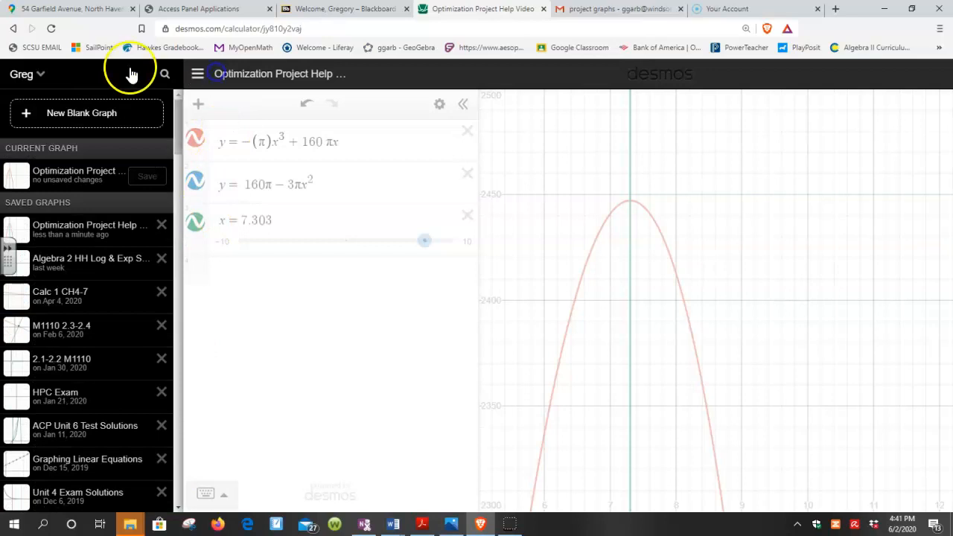
pyautogui.click(581, 184)
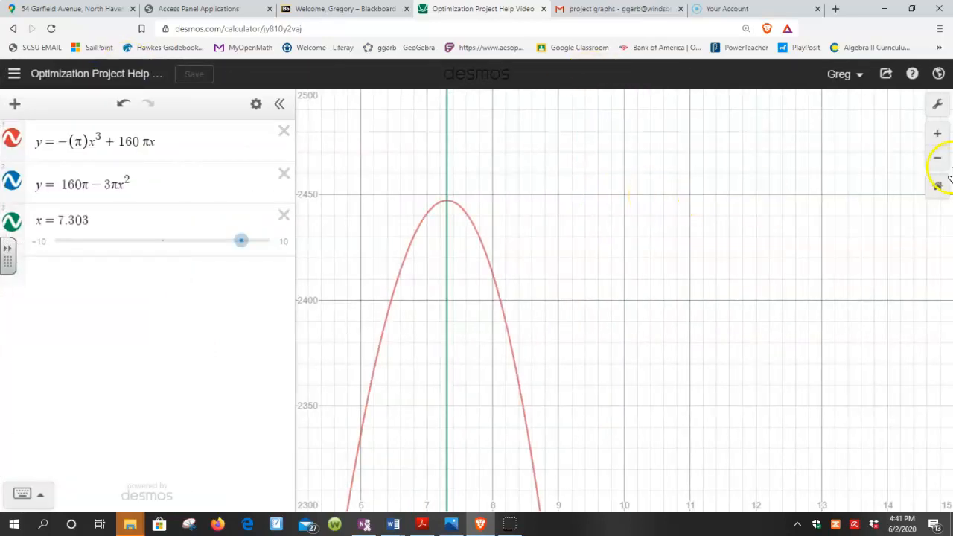
# - Review the axis range settings, and display the coordinates of the derivative's positive x-intercept in the default view
pyautogui.click(943, 109)
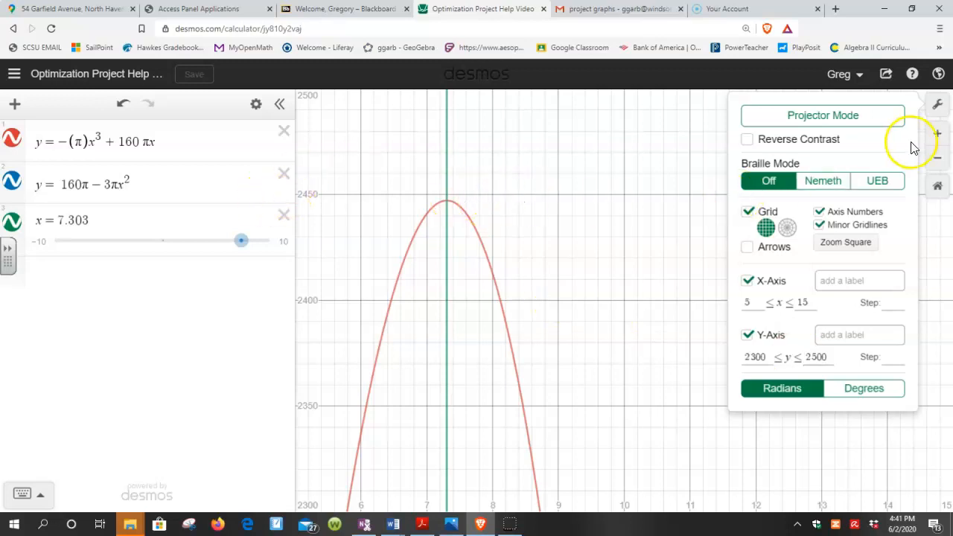
pyautogui.click(623, 255)
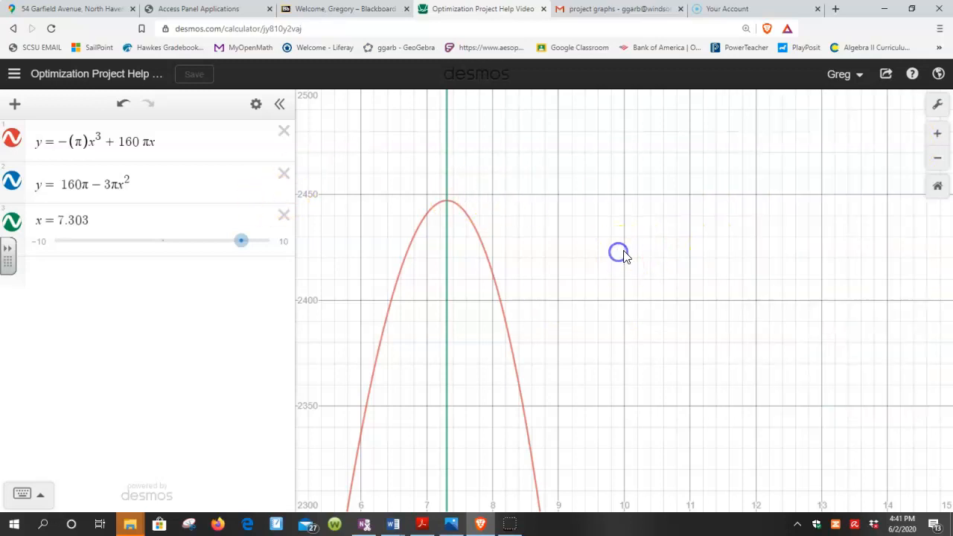
pyautogui.click(938, 186)
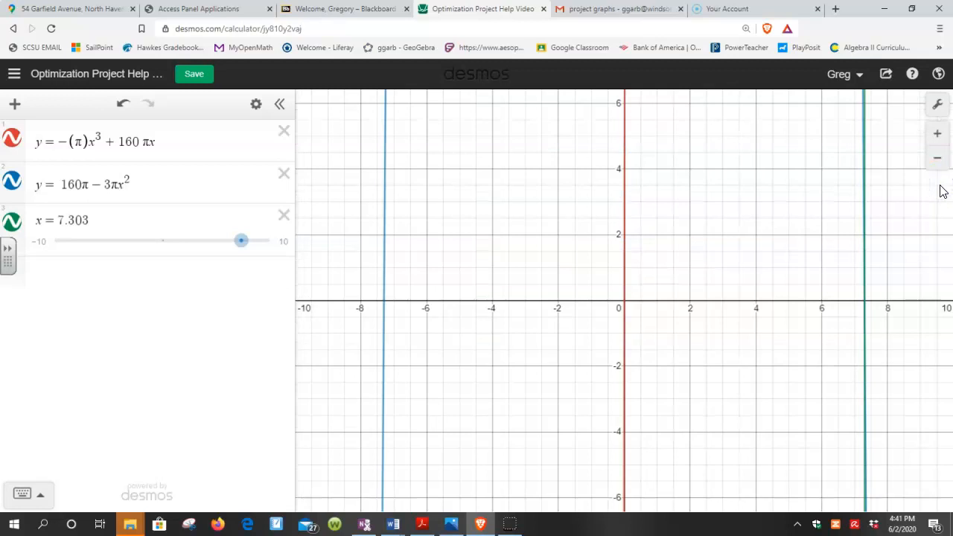
pyautogui.click(866, 304)
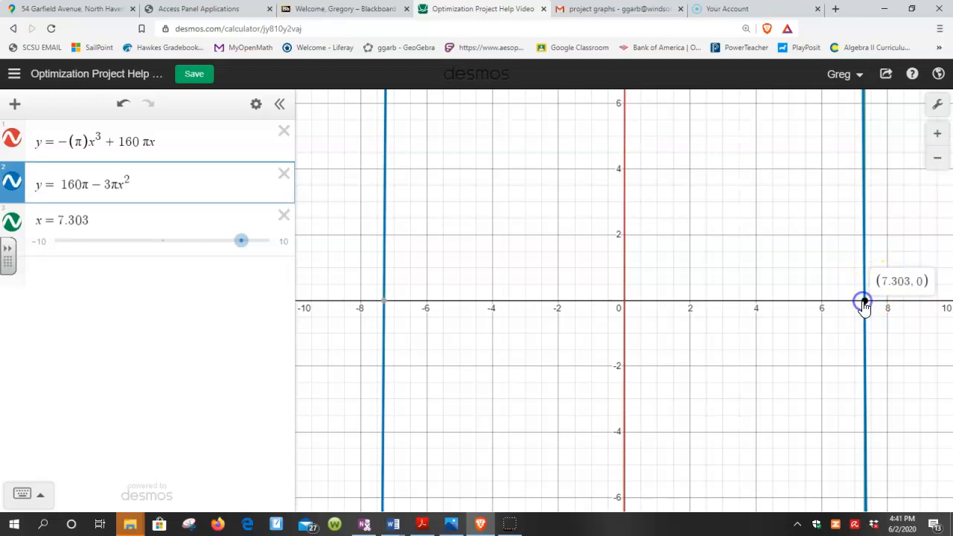
# - Set the x-axis lower limit to 5 so the graph spans 5 to 10, then select the cubic equation's entry
pyautogui.click(939, 105)
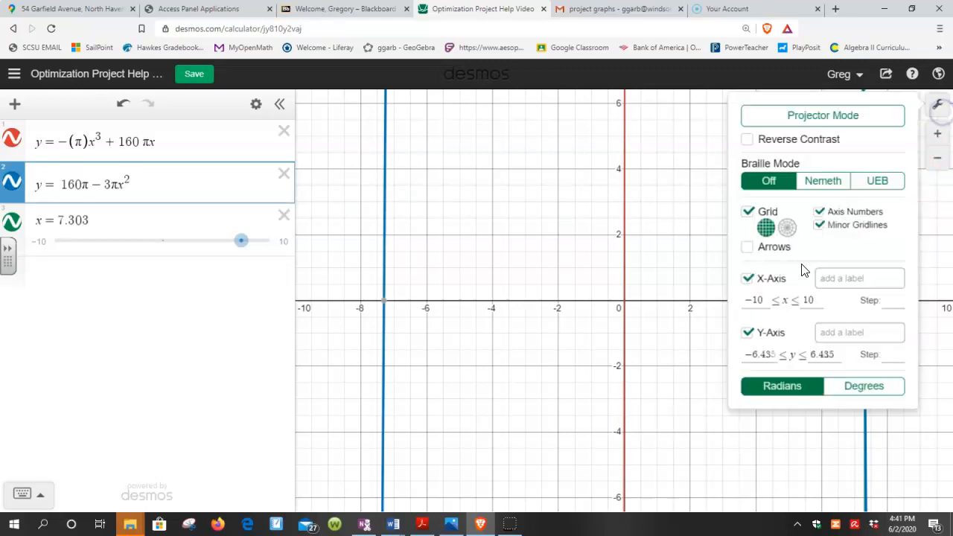
pyautogui.click(756, 300)
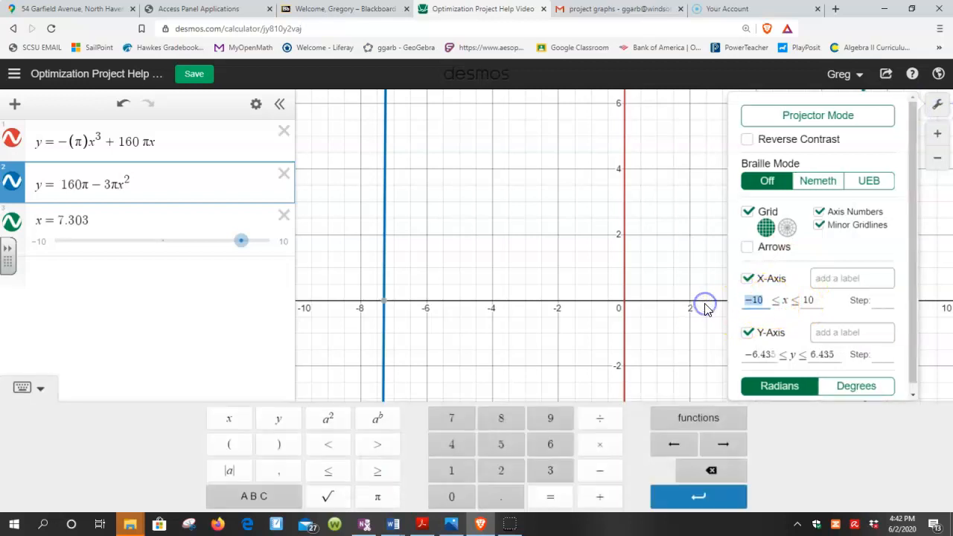
pyautogui.write('5')
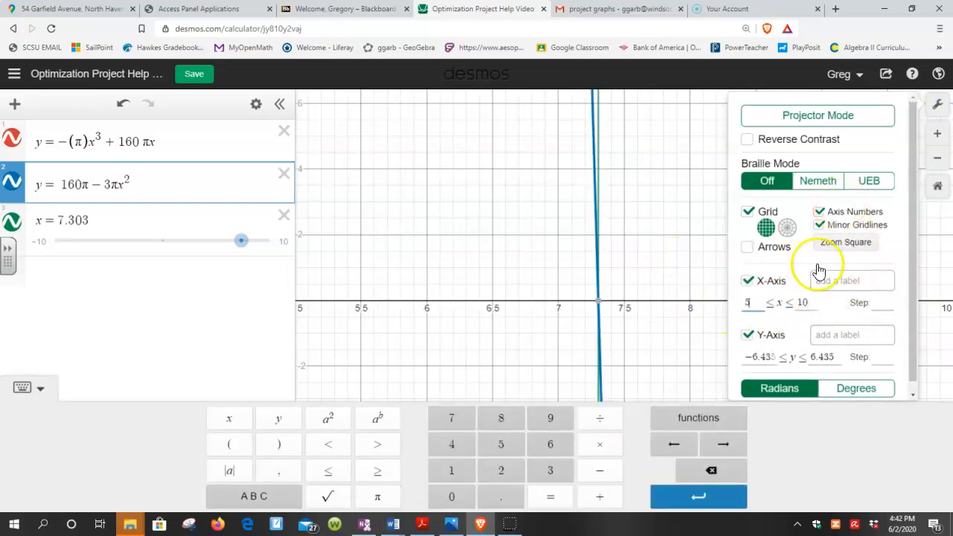
pyautogui.moveTo(745, 358); pyautogui.dragTo(787, 357)
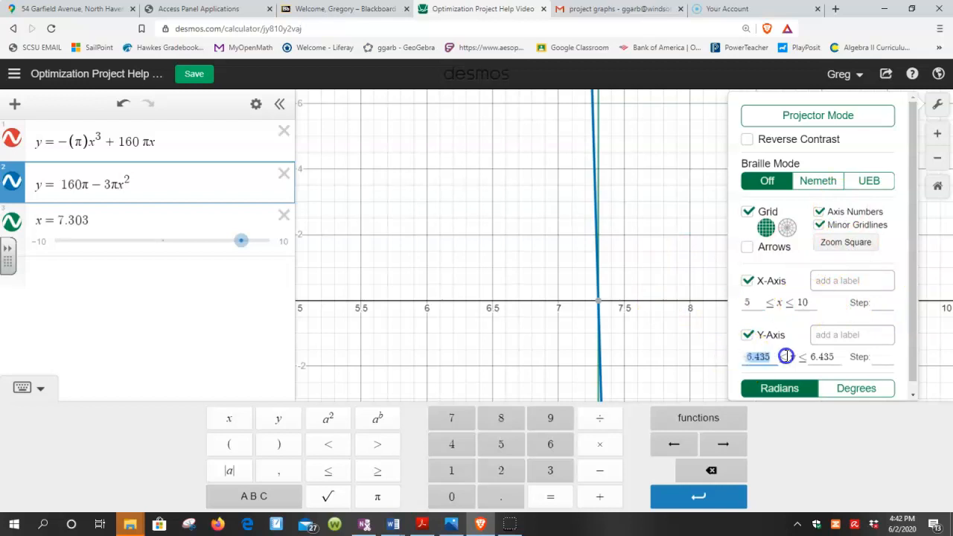
pyautogui.click(171, 139)
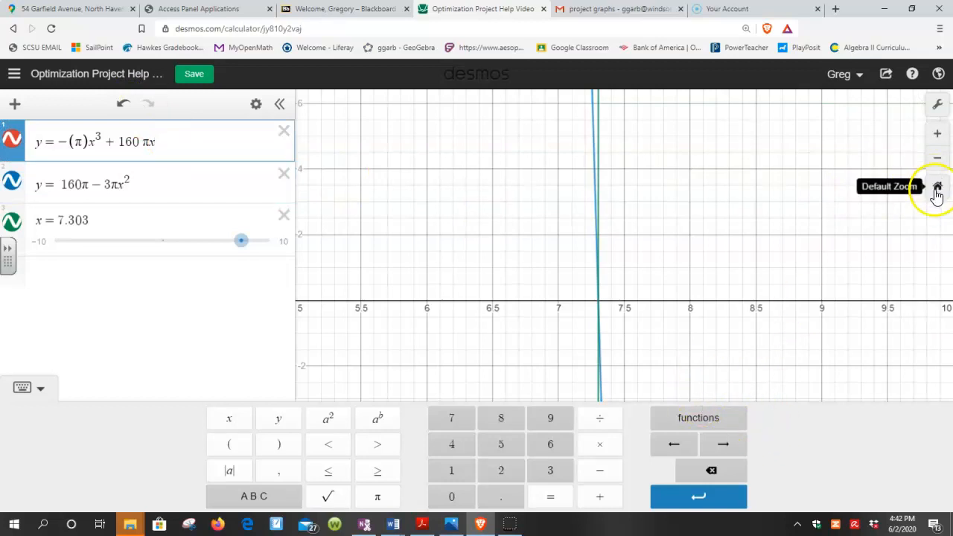
# - Set the y-axis range of the graph from 2350 to 2500
pyautogui.click(938, 104)
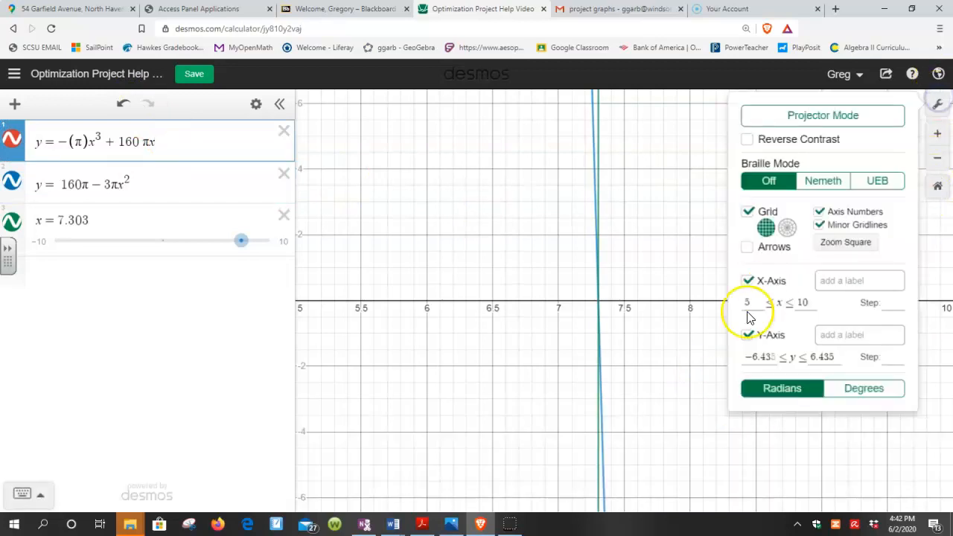
pyautogui.moveTo(747, 356); pyautogui.dragTo(796, 354)
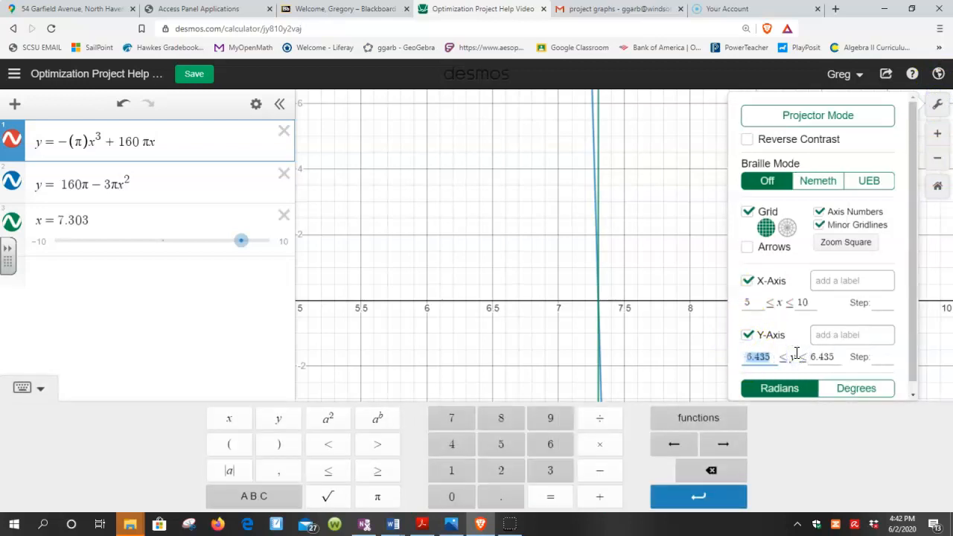
pyautogui.write('4')
pyautogui.write('50')
pyautogui.click(809, 358)
pyautogui.moveTo(809, 360); pyautogui.dragTo(864, 357)
pyautogui.write('25')
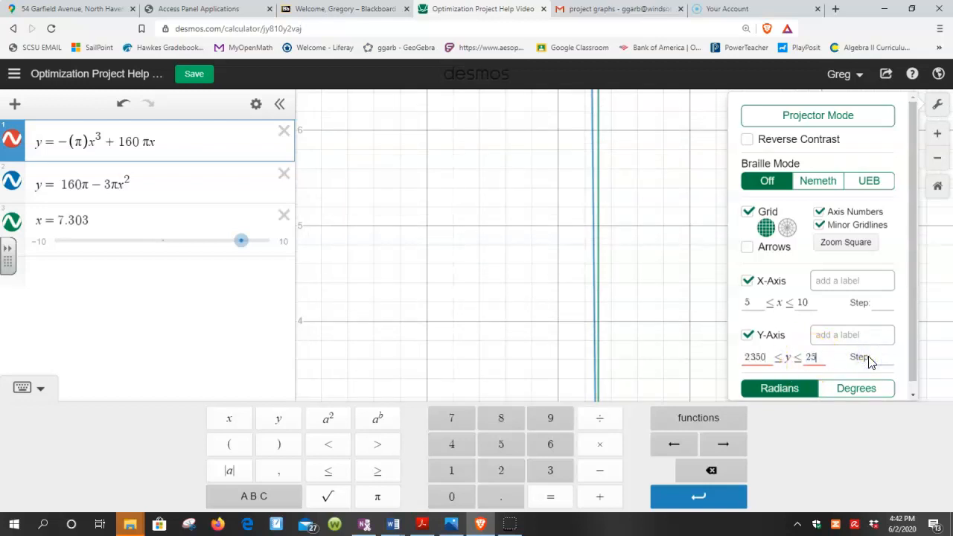
pyautogui.write('00')
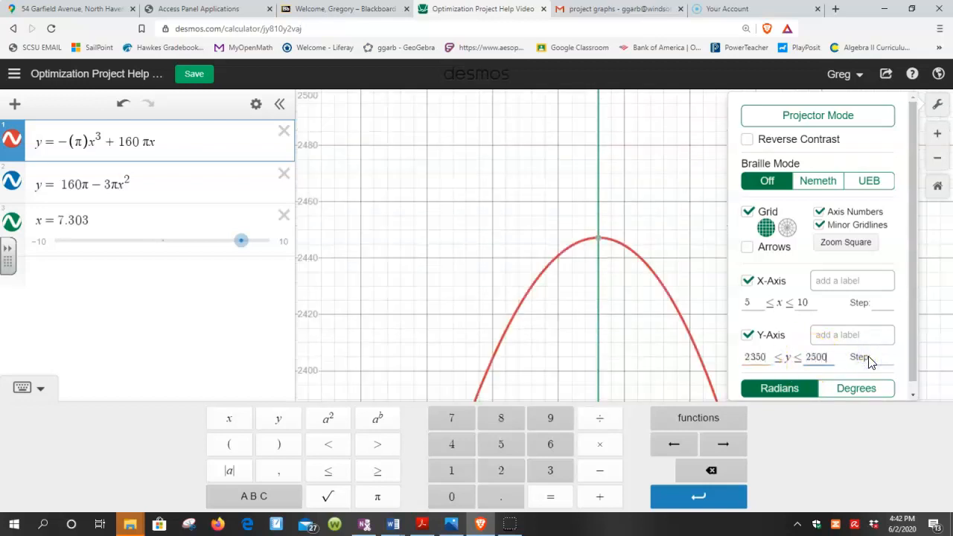
# - Display the coordinates of the cubic's maximum point and save the graph with the new axis ranges
pyautogui.click(601, 242)
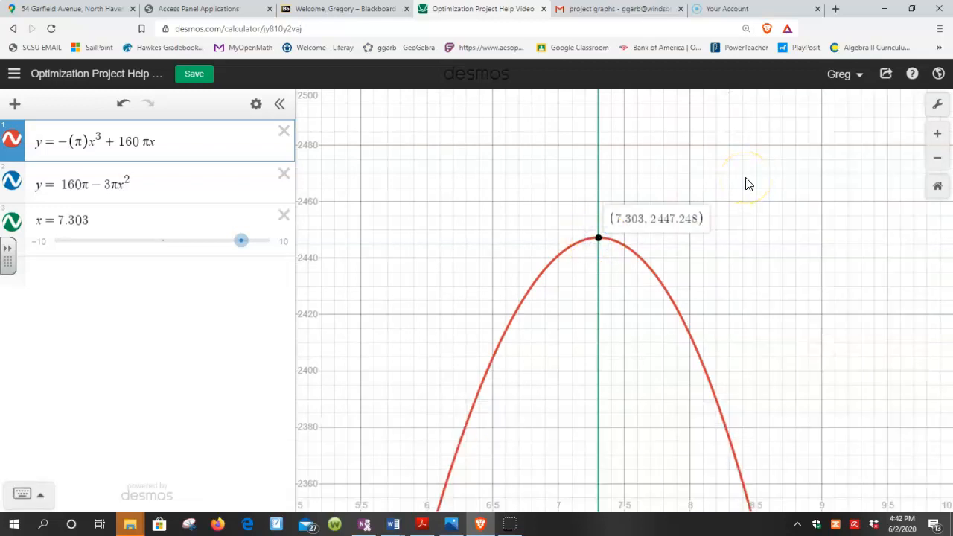
pyautogui.click(192, 76)
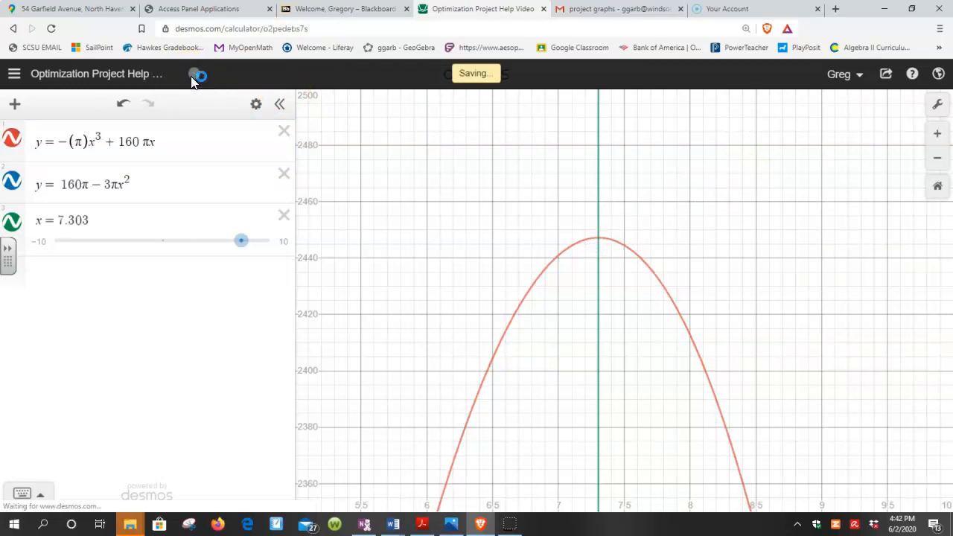